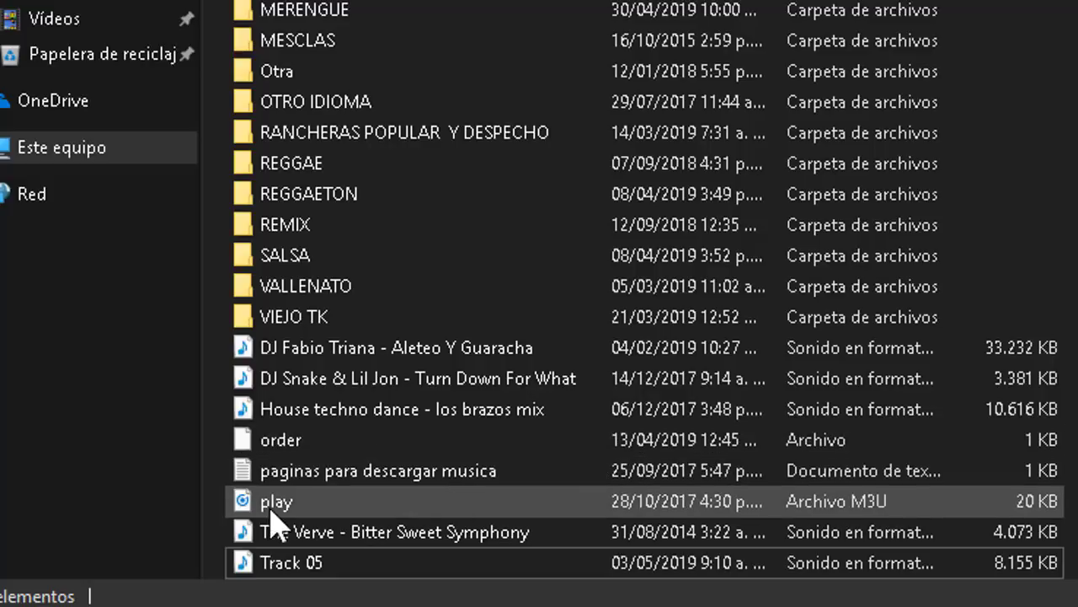
Switch to VirtualDJ and examine the tag fields of Track 05 in the tag editor
mouse_move(293, 566)
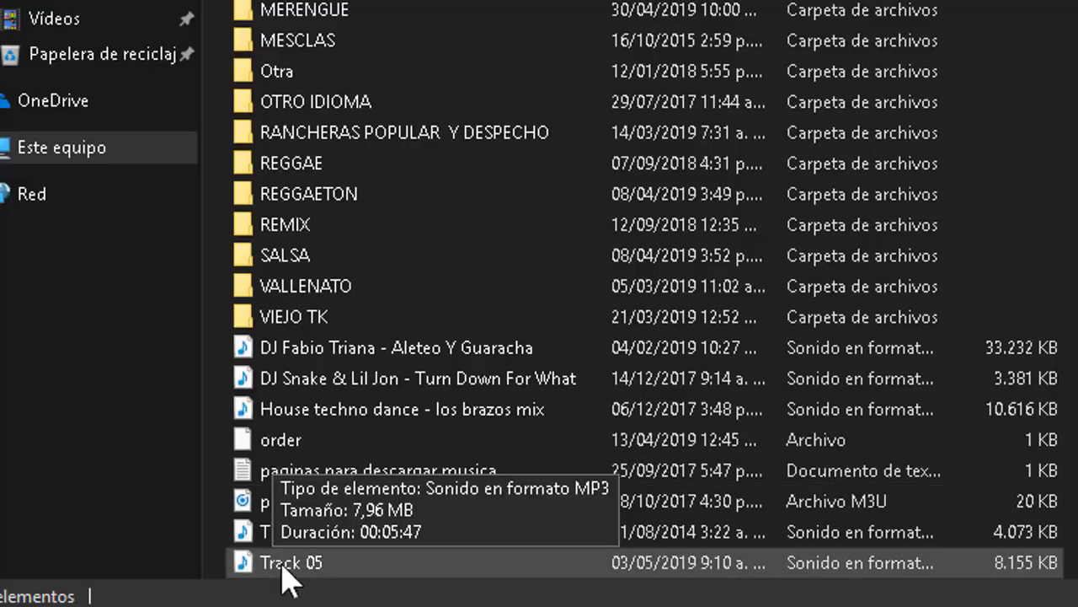
click(464, 600)
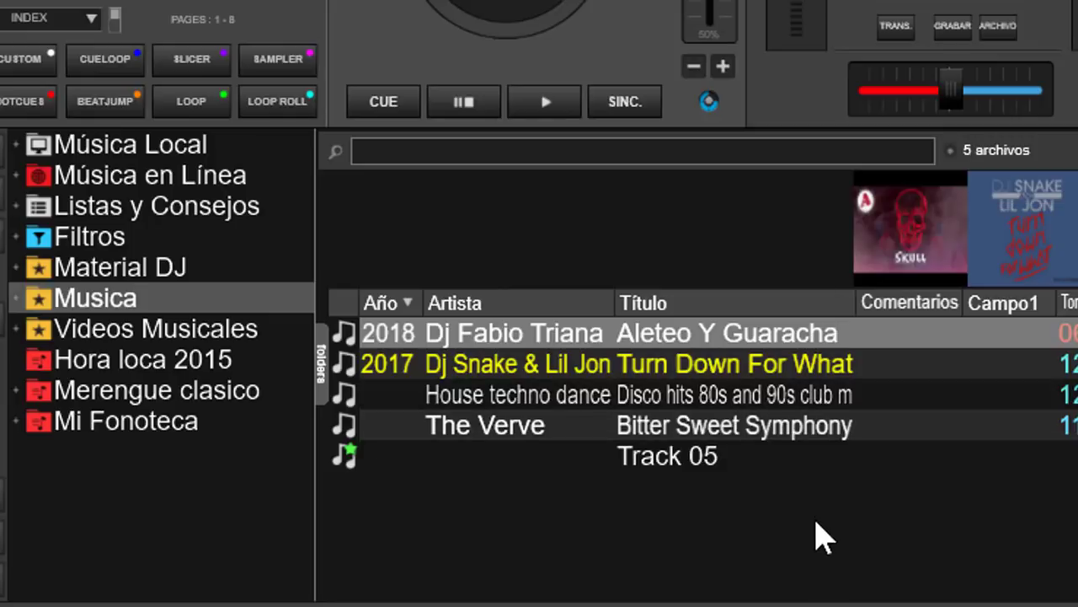
right_click(681, 465)
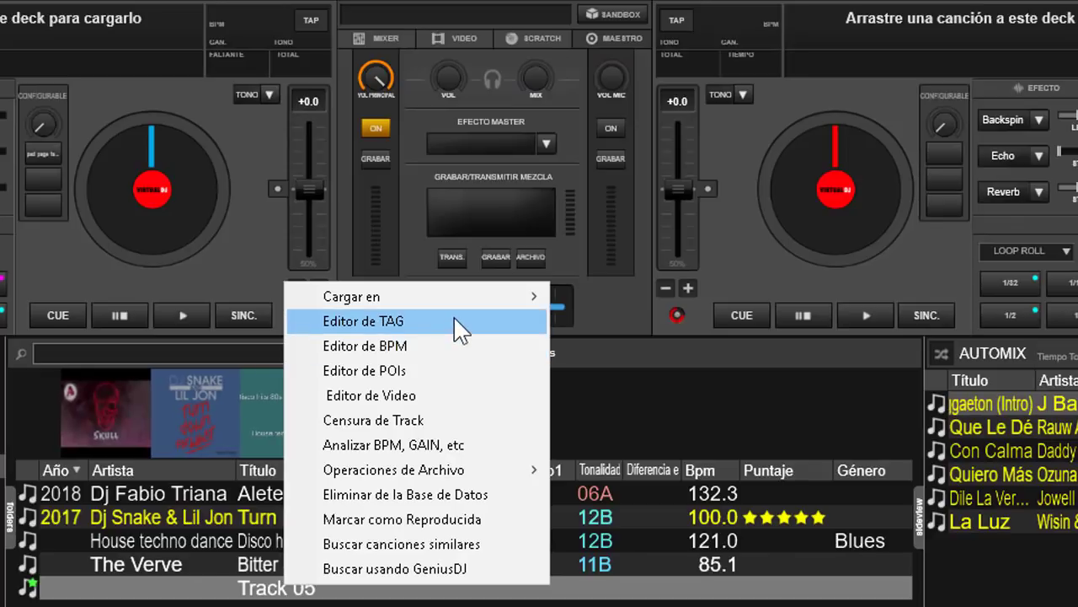
click(392, 321)
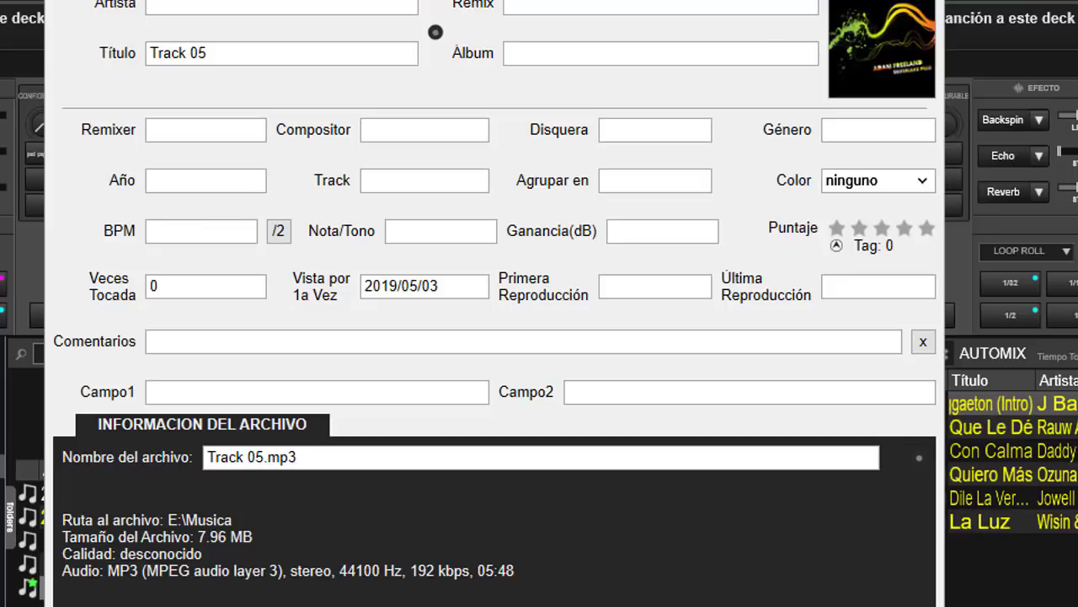
key(Escape)
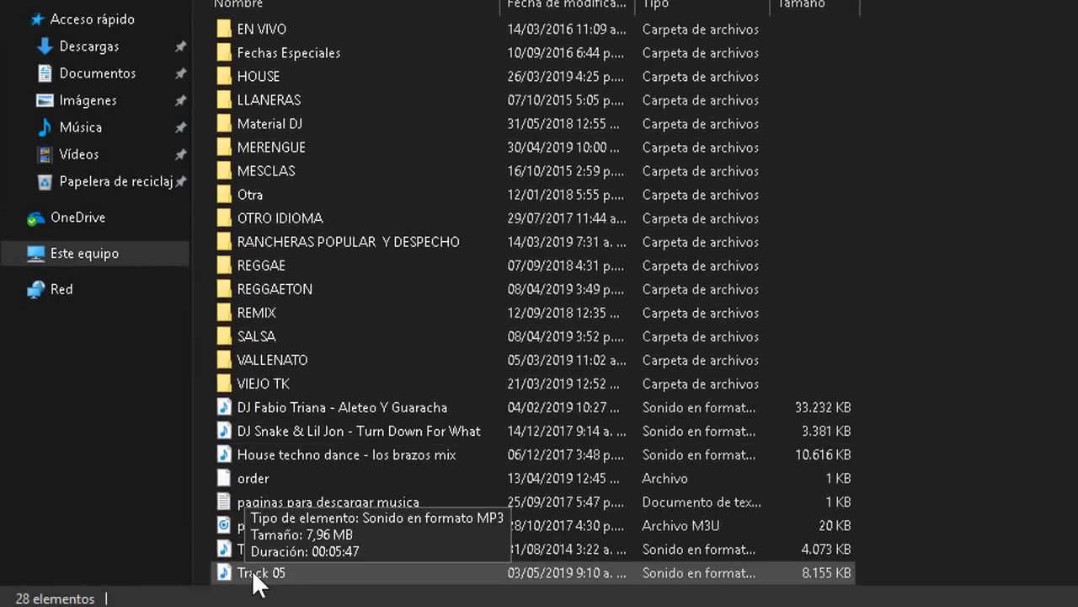
In File Explorer, examine the detailed properties of the Track 05 file from description to file data, and close them
right_click(252, 569)
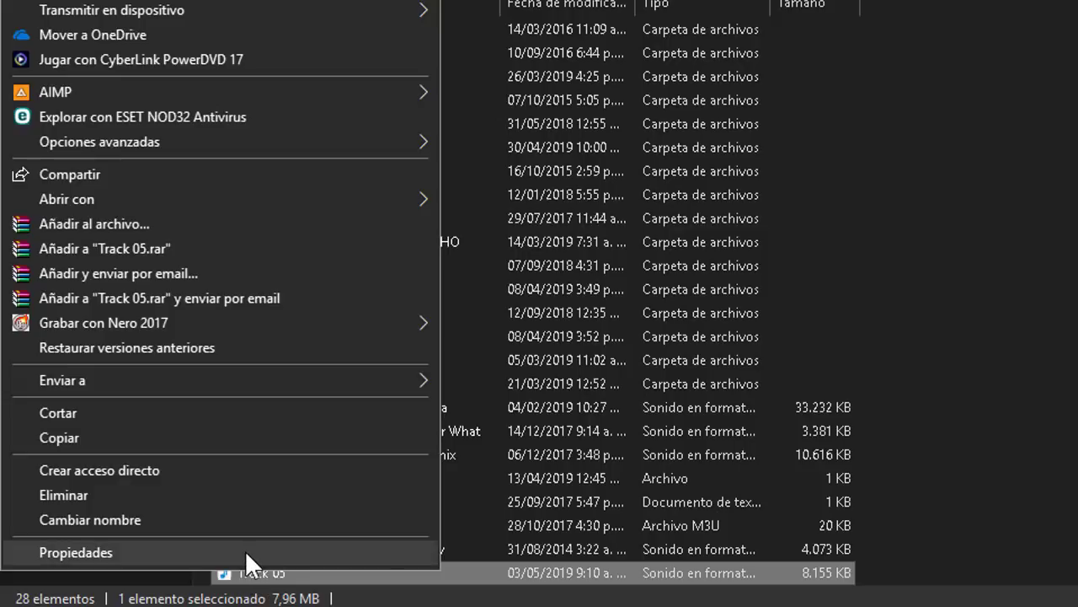
click(245, 550)
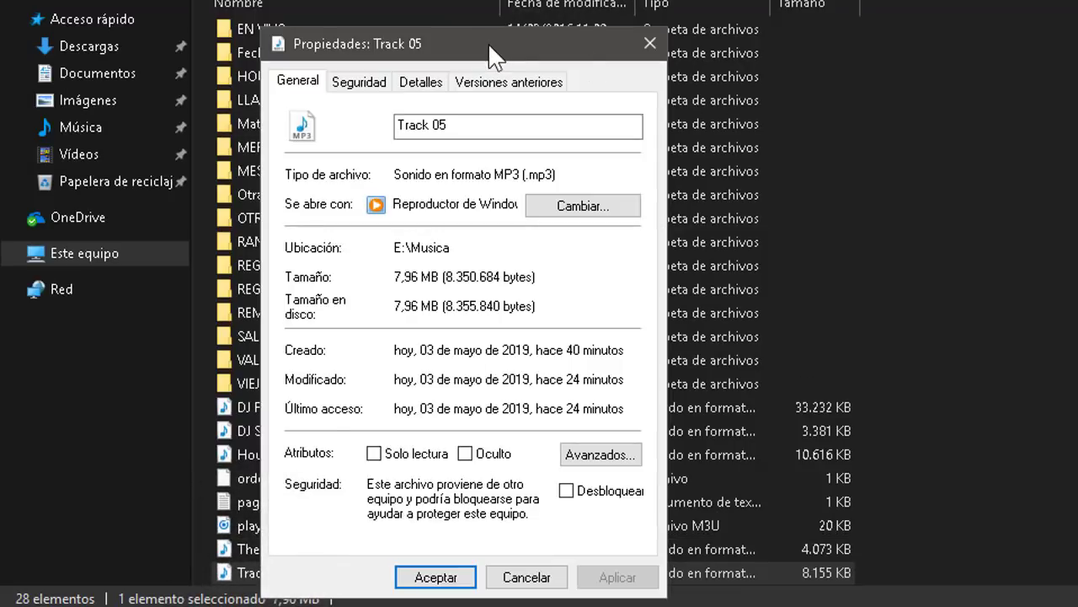
drag(487, 42, 665, 0)
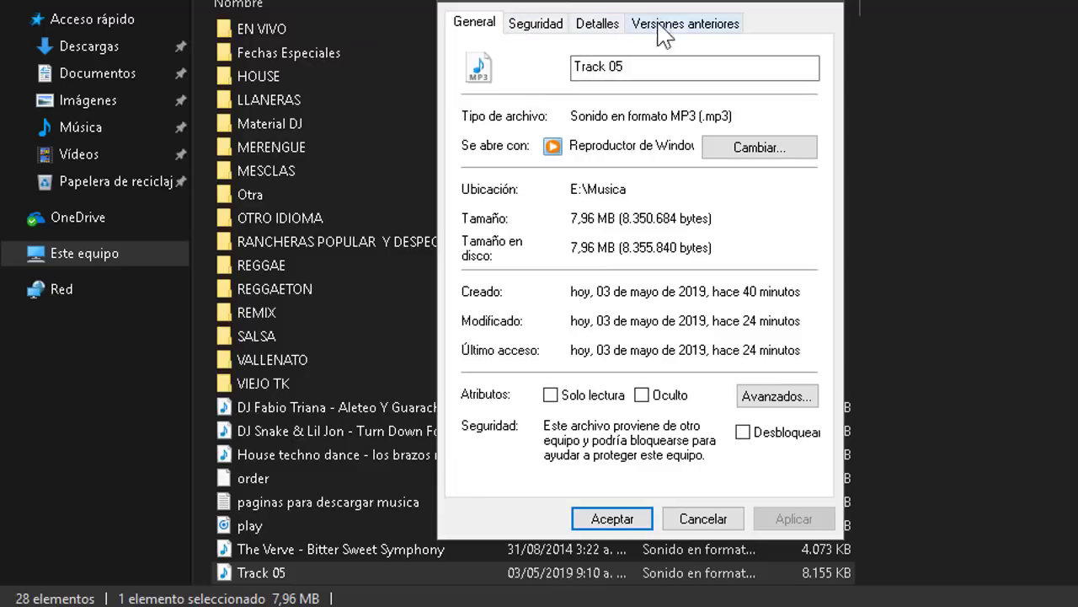
click(607, 24)
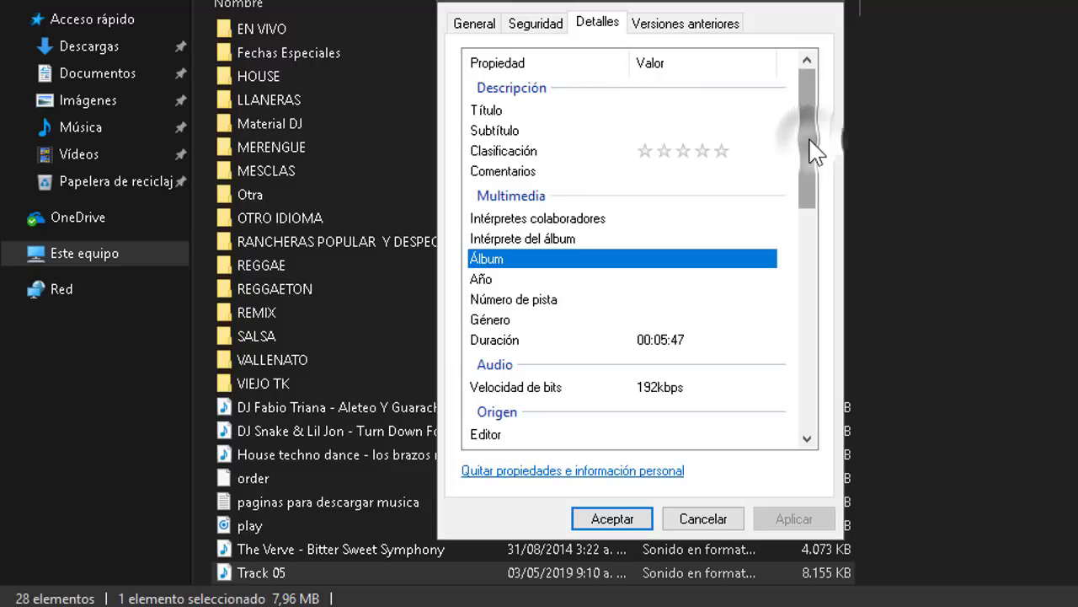
drag(815, 152, 826, 132)
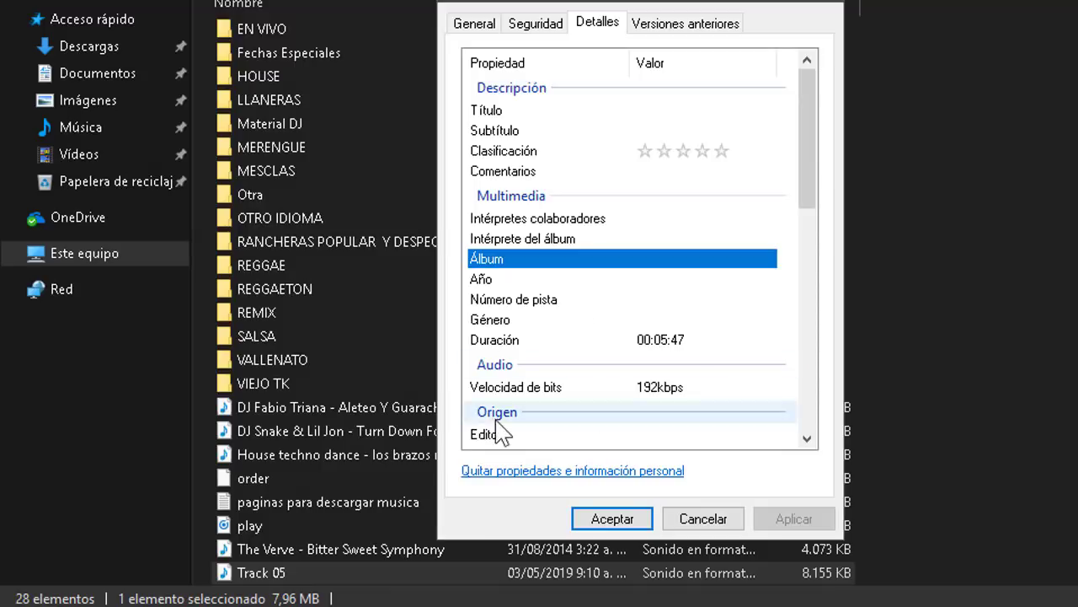
click(805, 181)
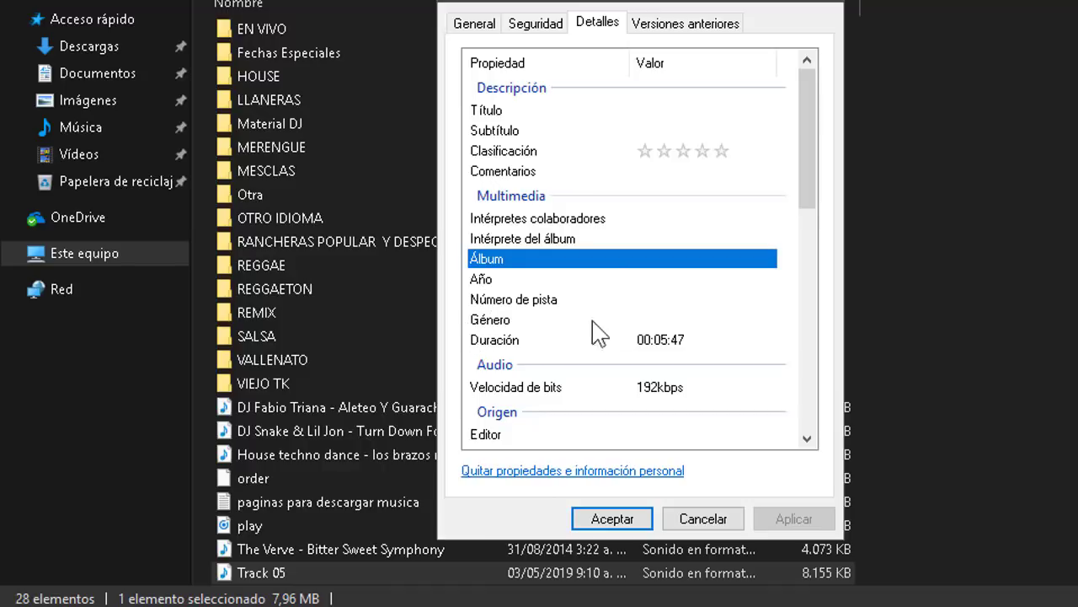
drag(806, 168, 802, 214)
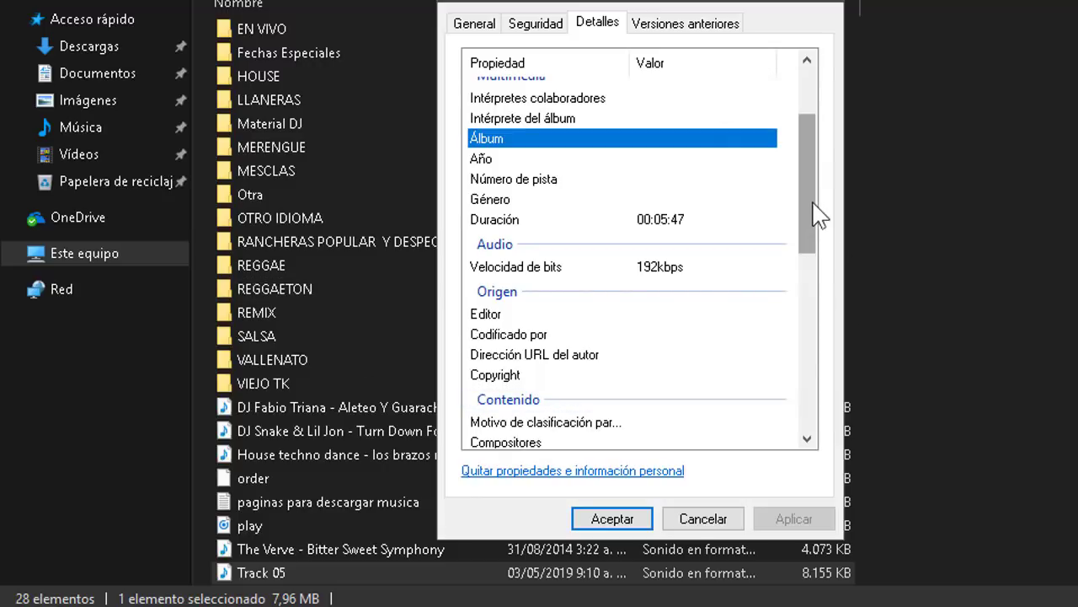
drag(814, 202, 796, 392)
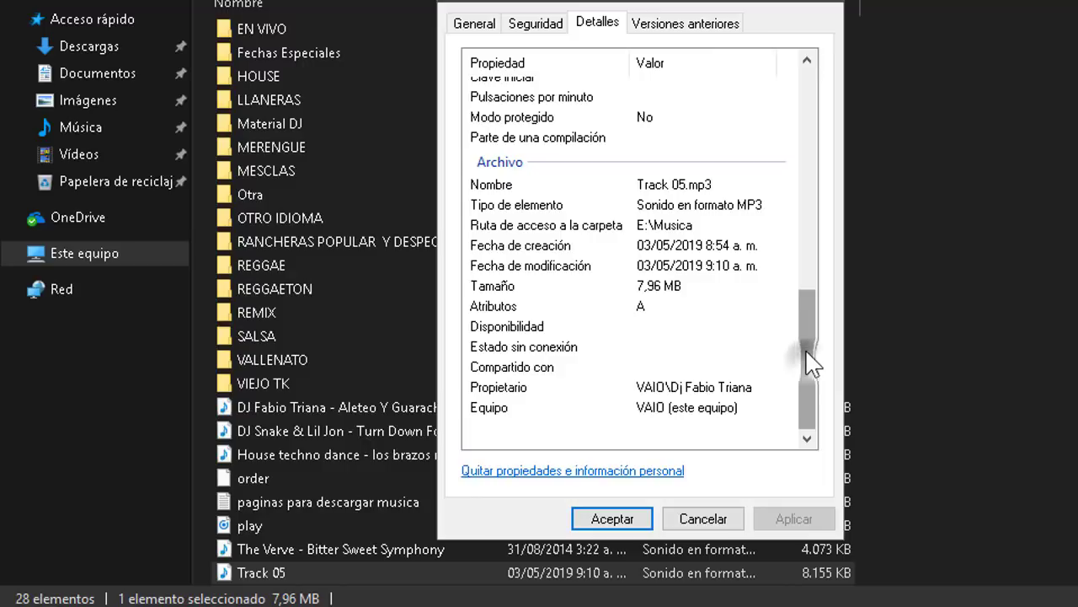
drag(811, 362, 826, 135)
click(833, 7)
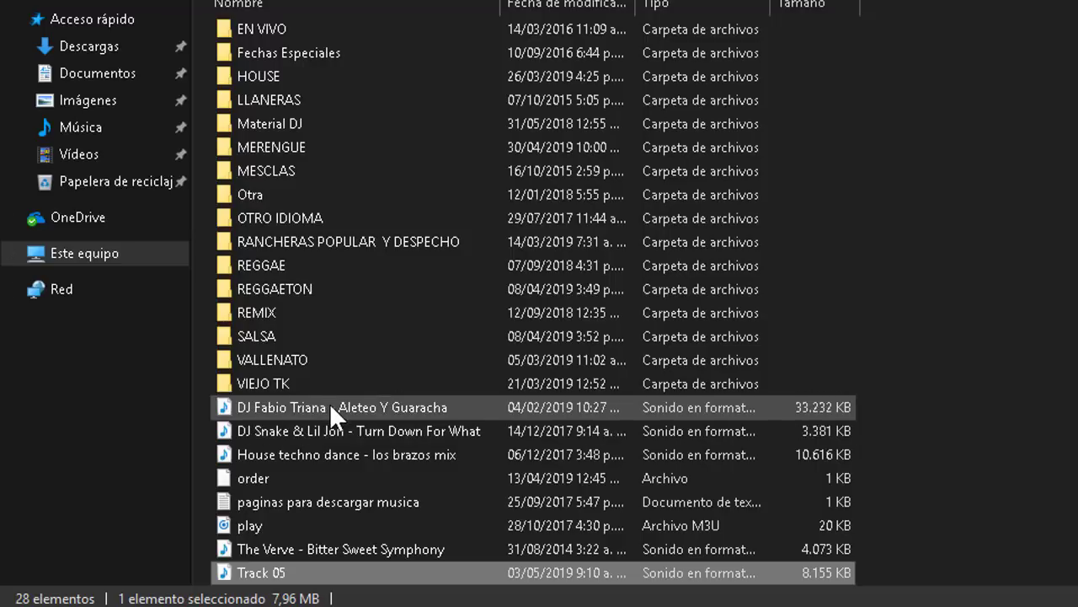
Examine the detailed properties of the Aleteo Y Guaracha file, including its title, artist, year, key and BPM, and close them
right_click(329, 407)
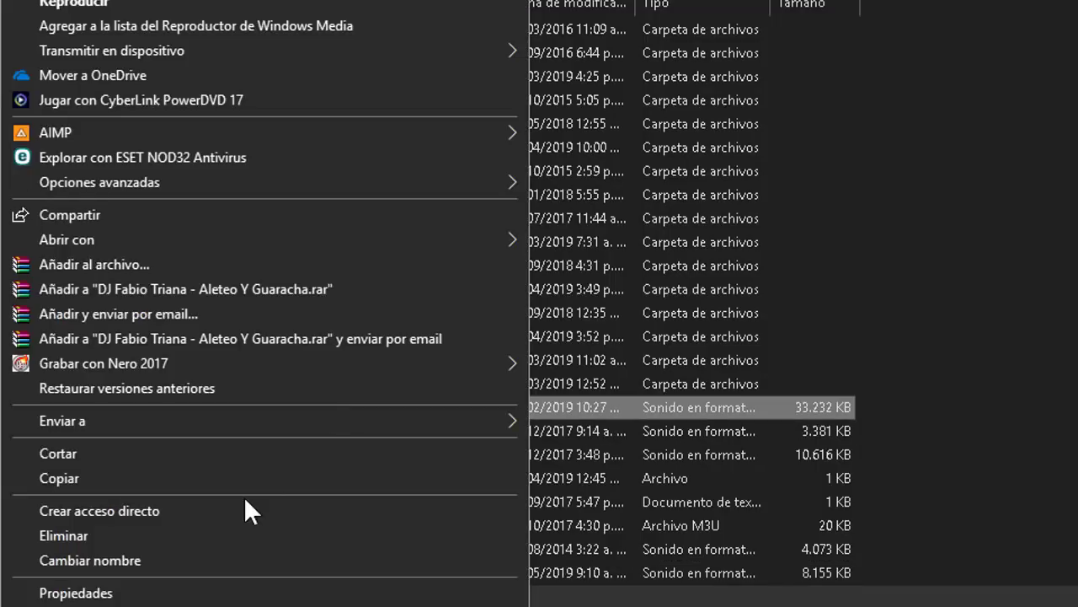
click(185, 594)
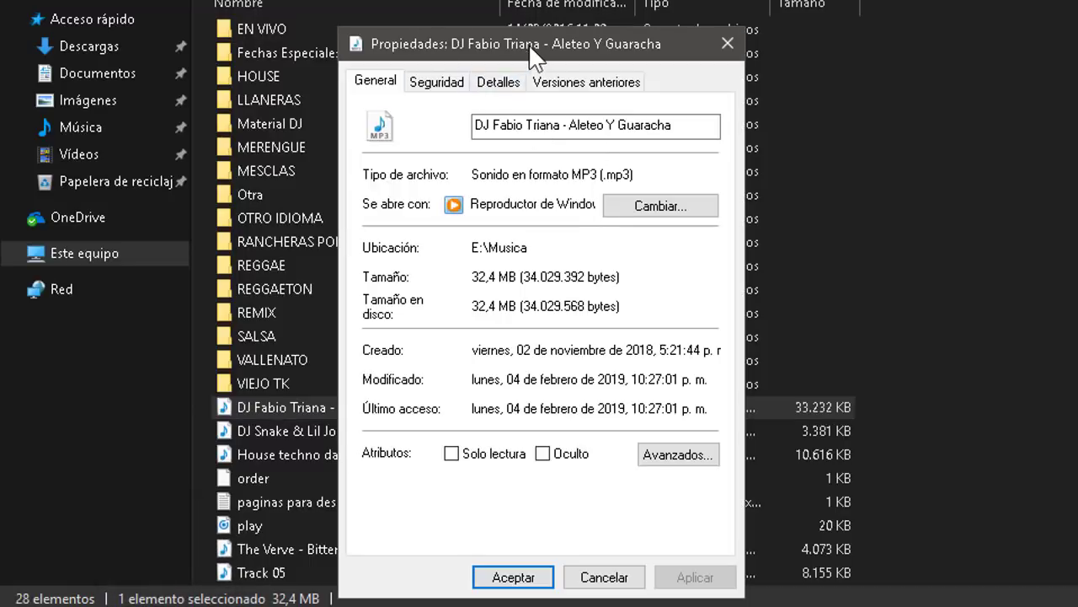
drag(534, 57, 574, 0)
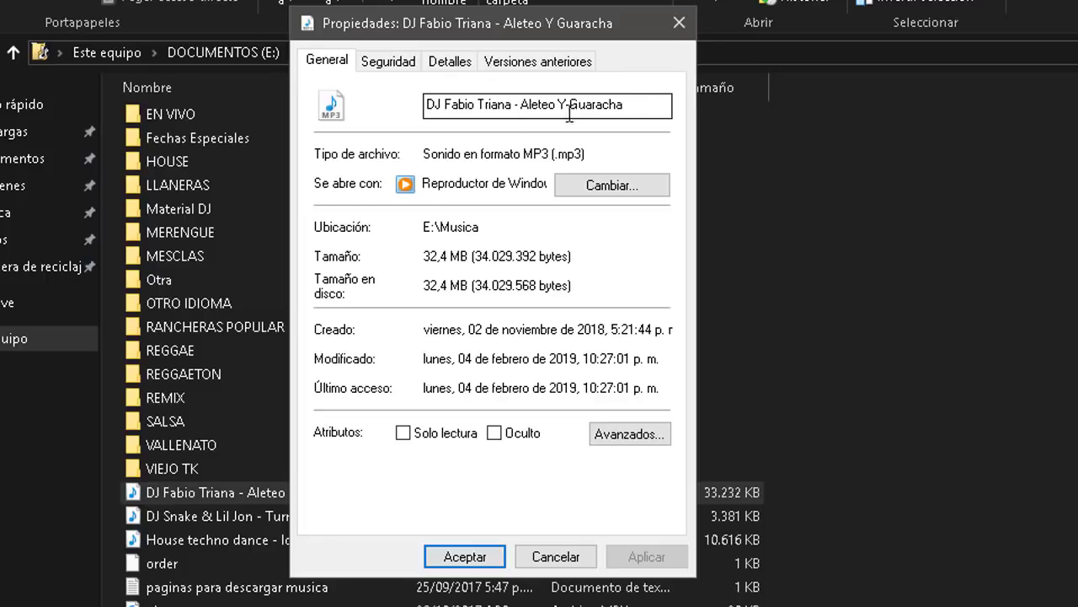
click(449, 63)
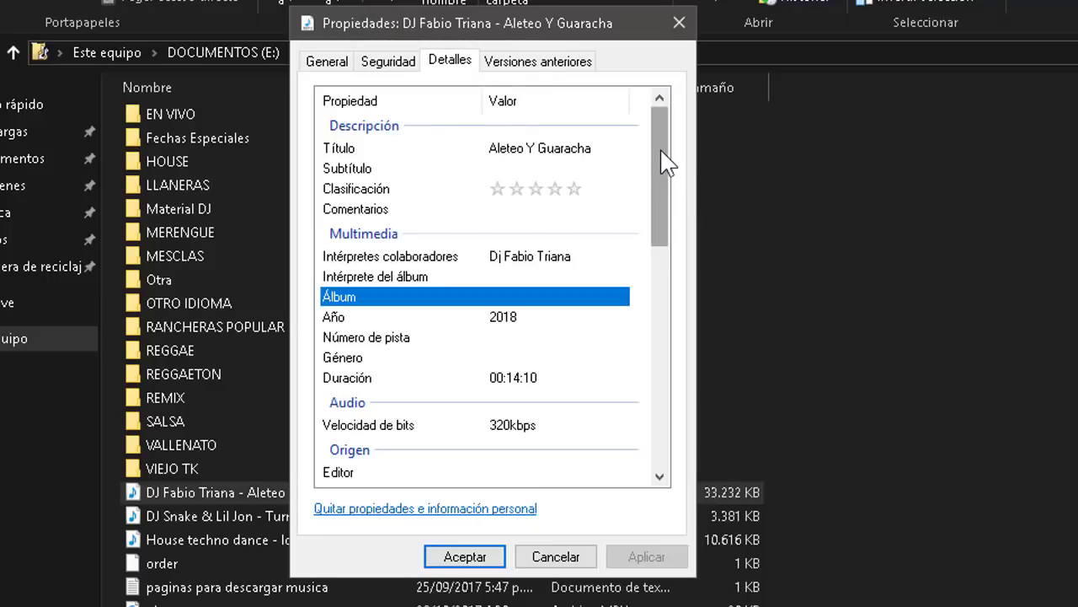
drag(662, 164, 662, 197)
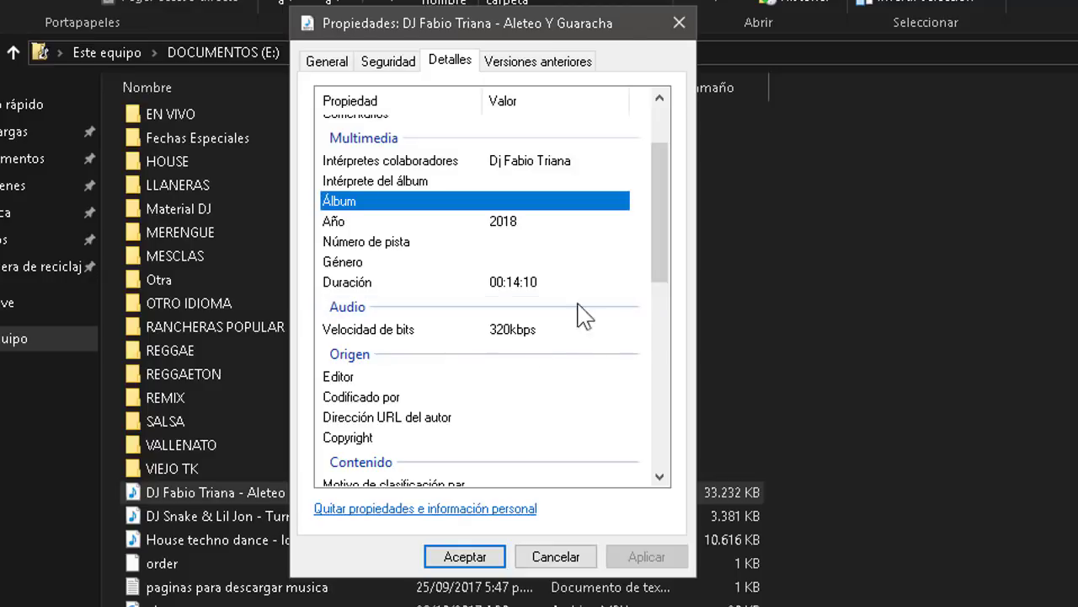
drag(662, 261, 670, 361)
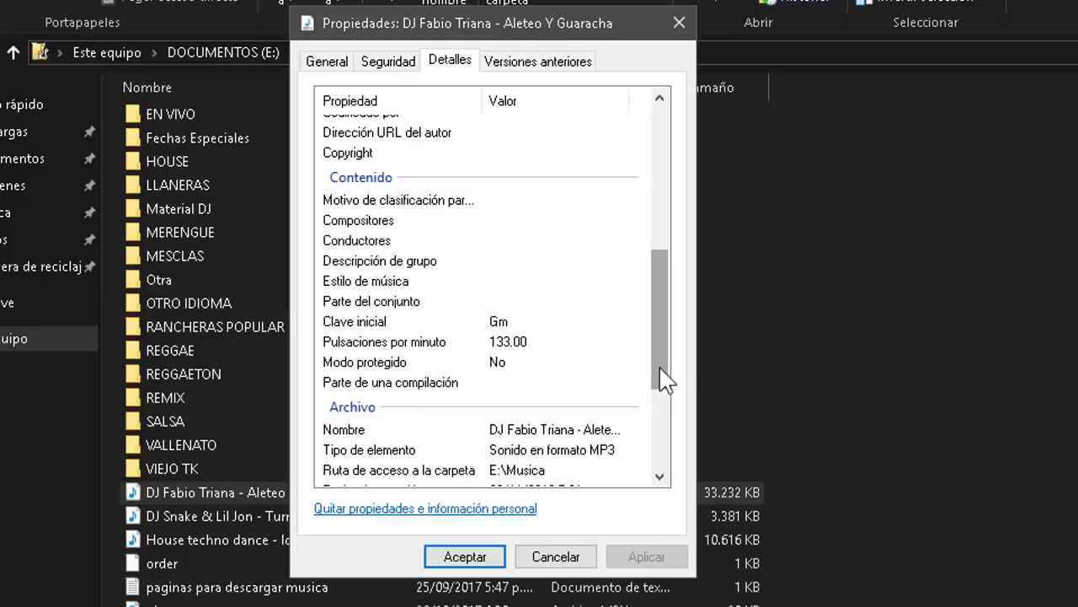
drag(666, 379, 662, 420)
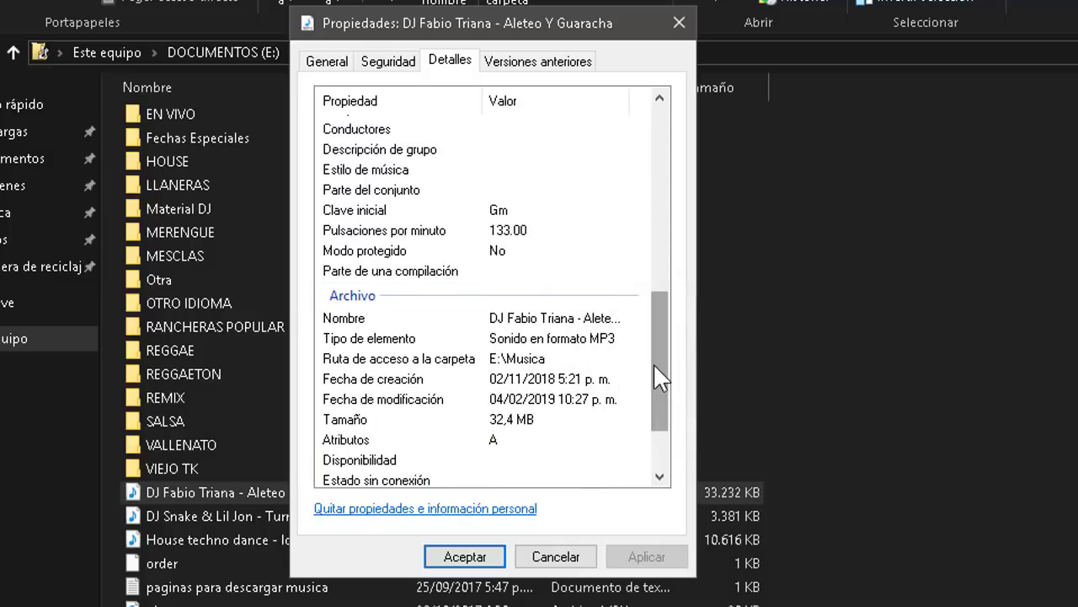
drag(653, 365, 673, 128)
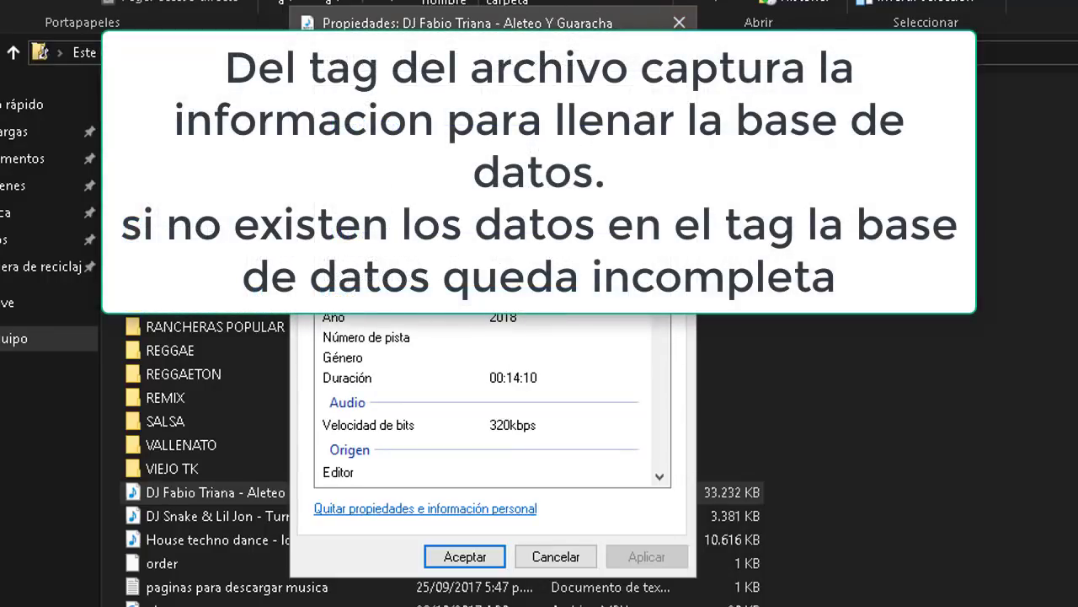
scroll(487, 400, down, 3)
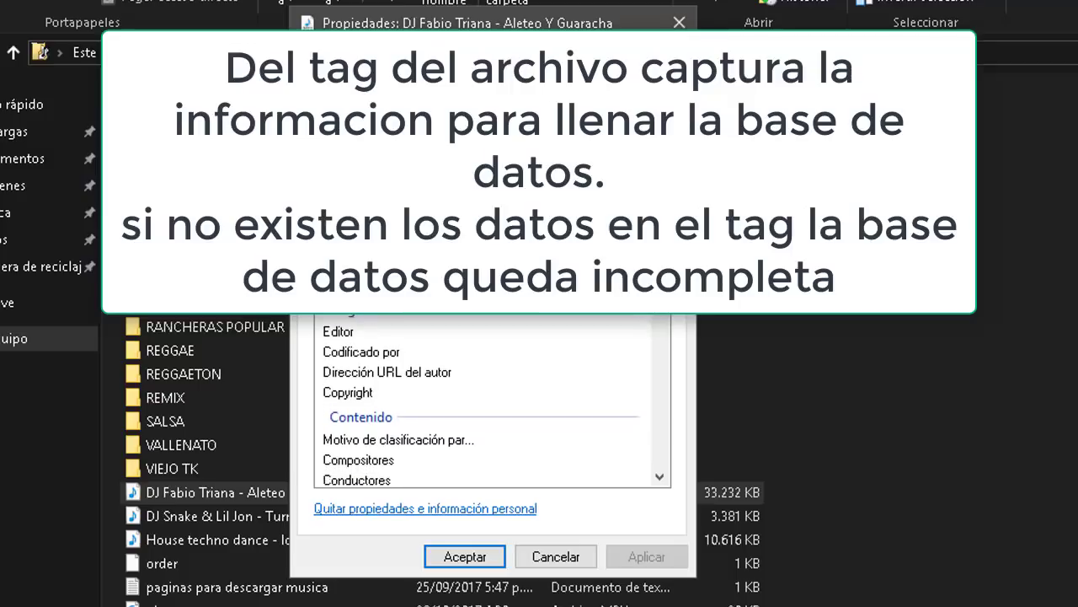
scroll(487, 400, up, 3)
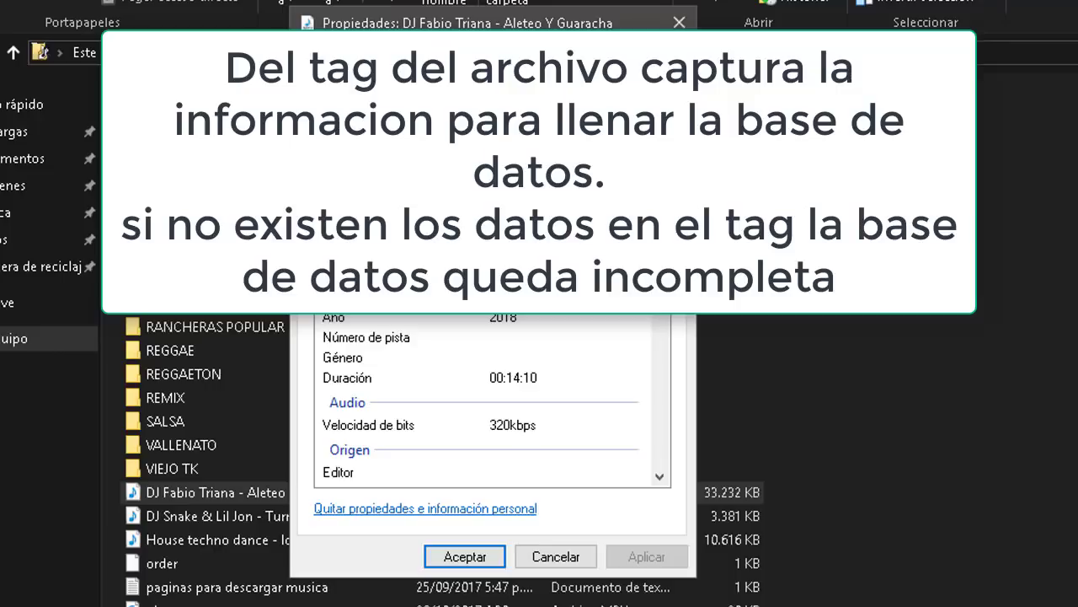
click(680, 23)
Review the Musica track list in VirtualDJ and return to the music folder in File Explorer
key(alt+Tab)
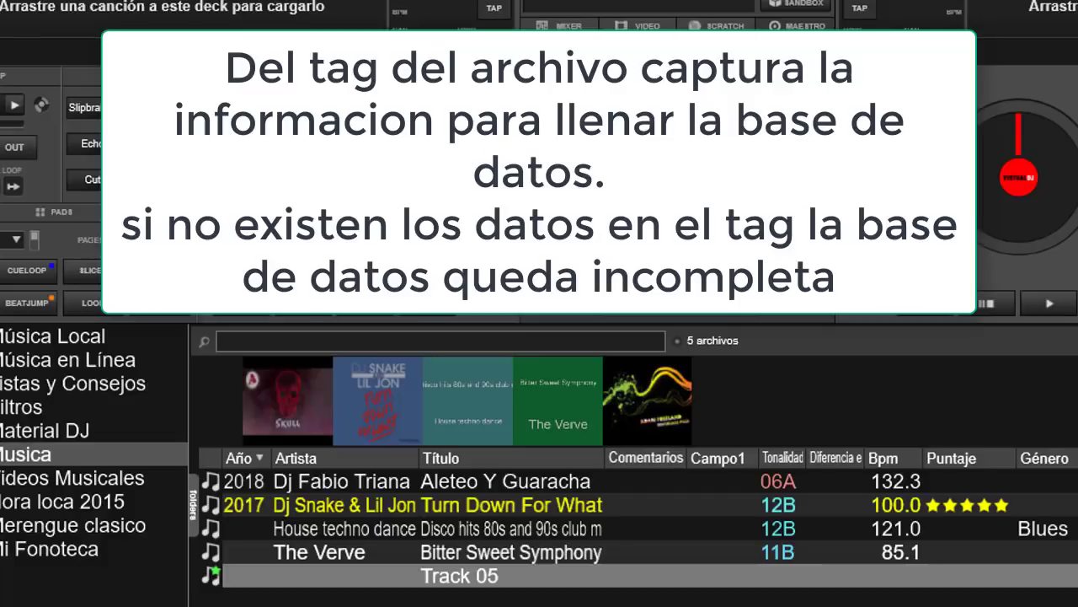
click(438, 340)
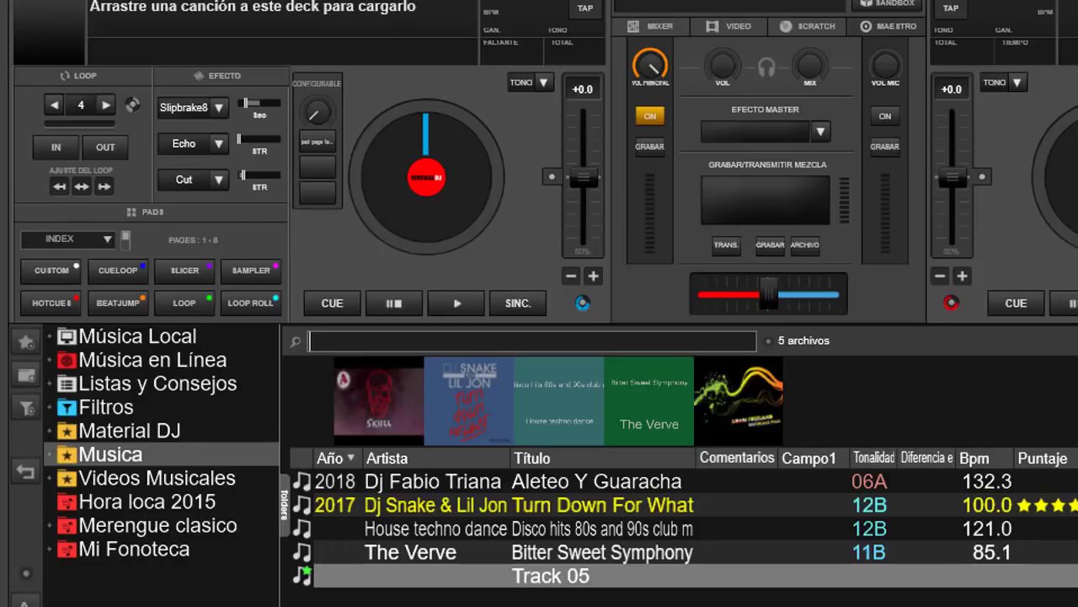
key(alt+Tab)
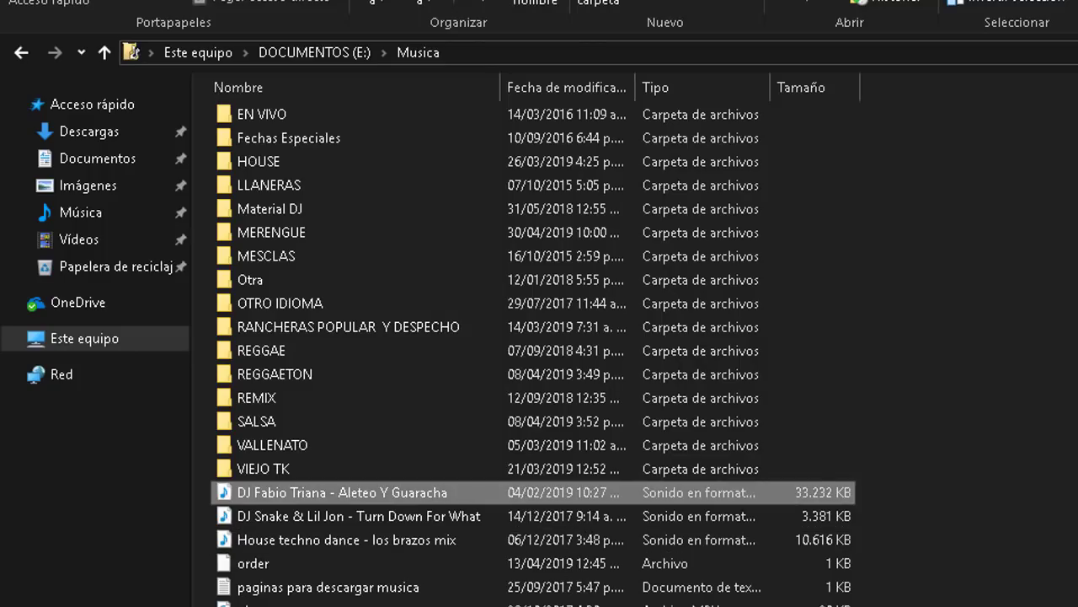
Copy the text "Nexmark - You Know iCC" from the Notepad note for renaming the Track 05 file
right_click(337, 601)
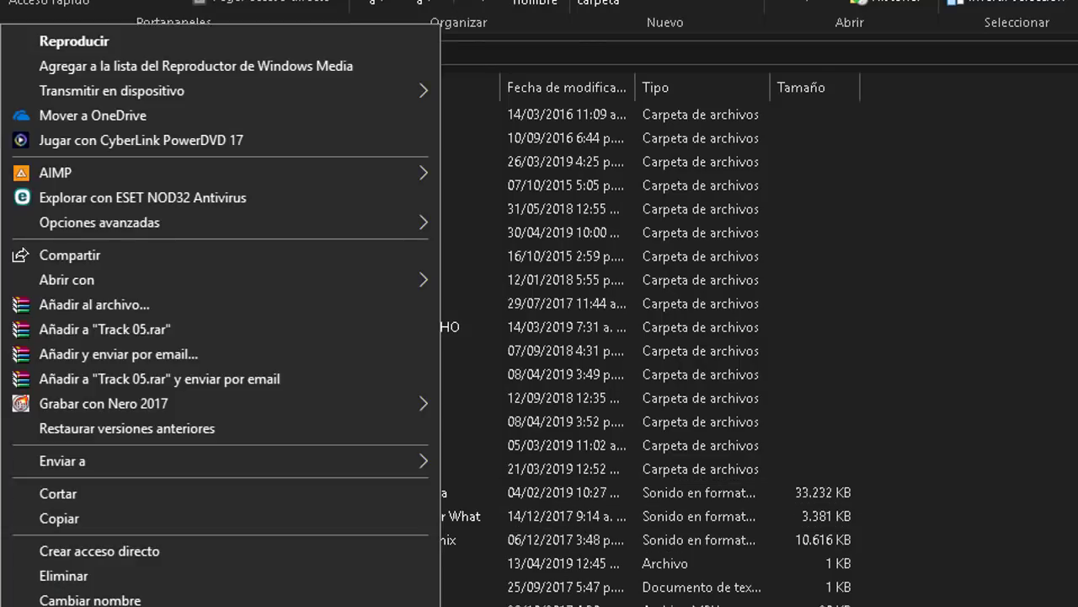
click(231, 600)
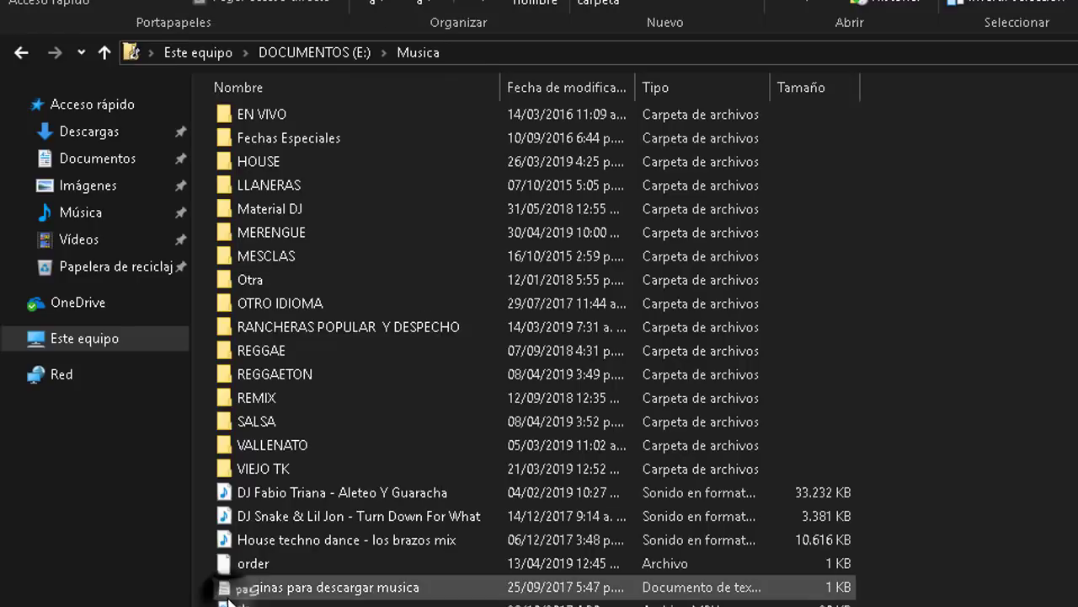
key(alt+Tab)
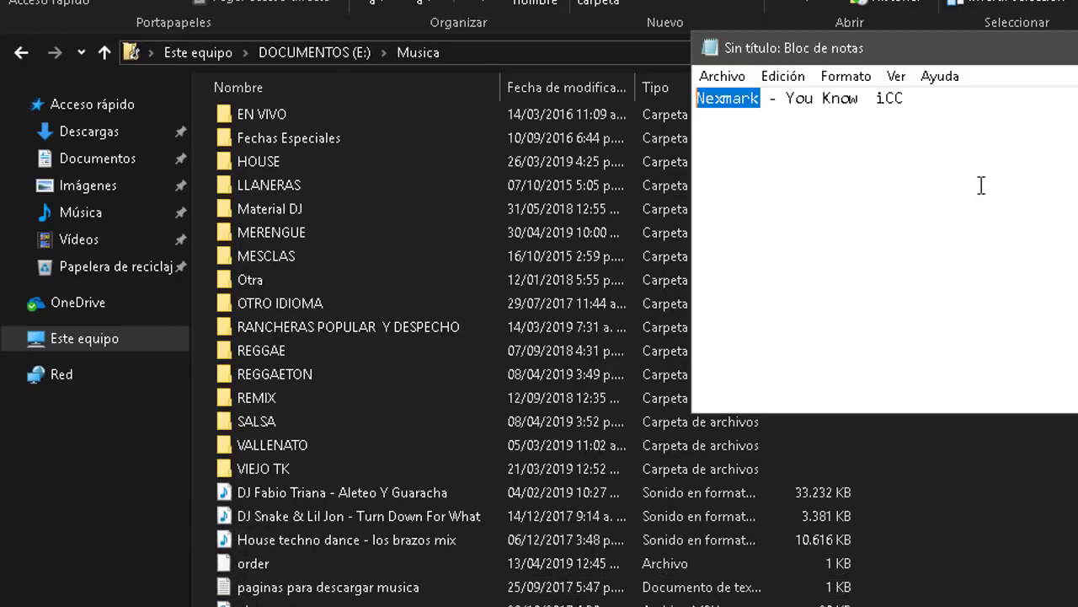
drag(918, 99, 696, 99)
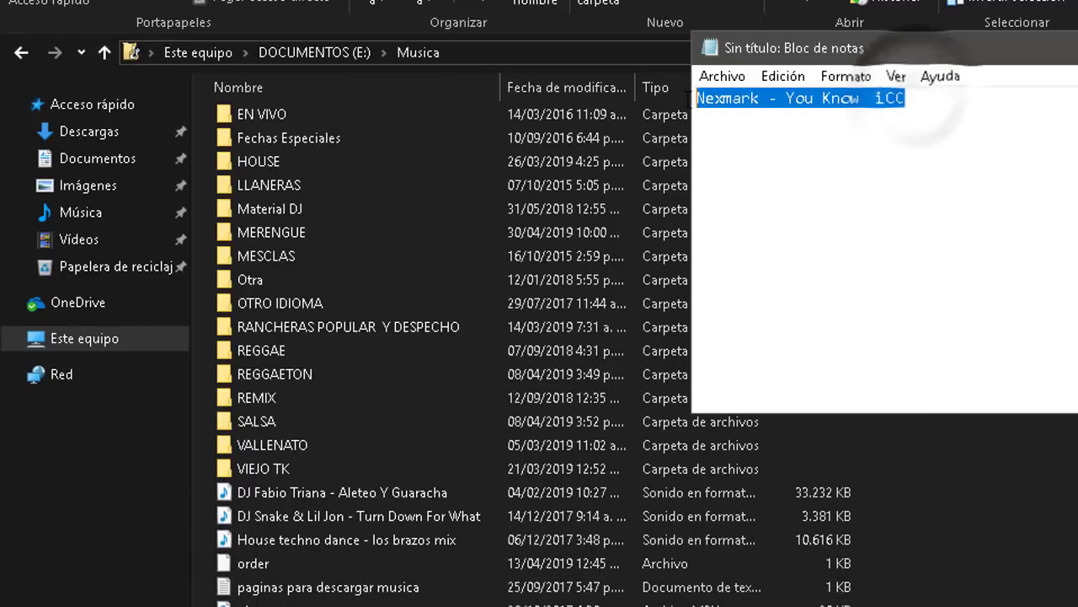
right_click(718, 99)
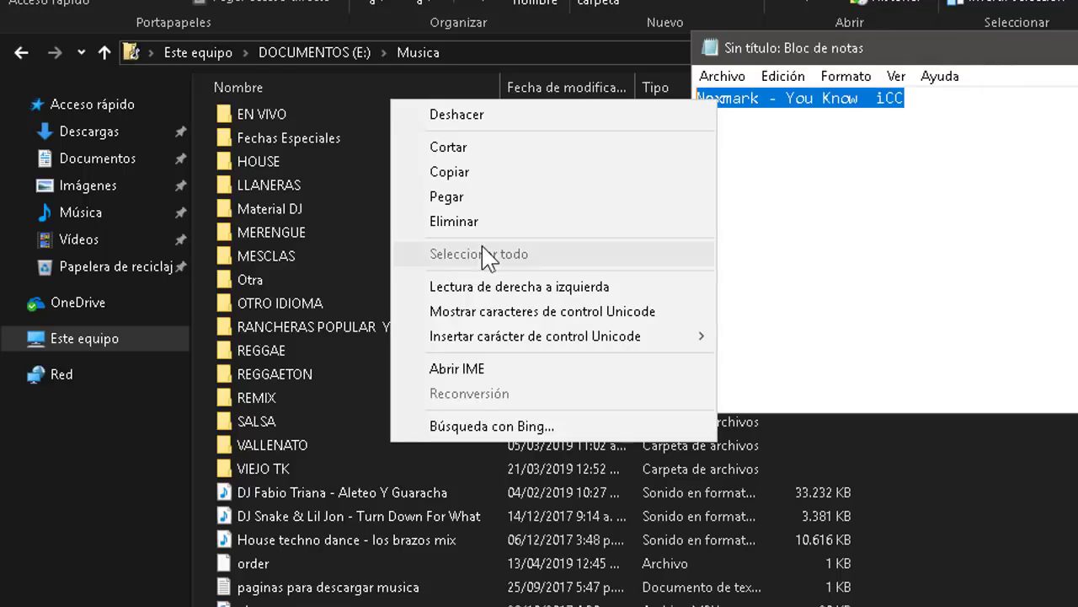
click(505, 172)
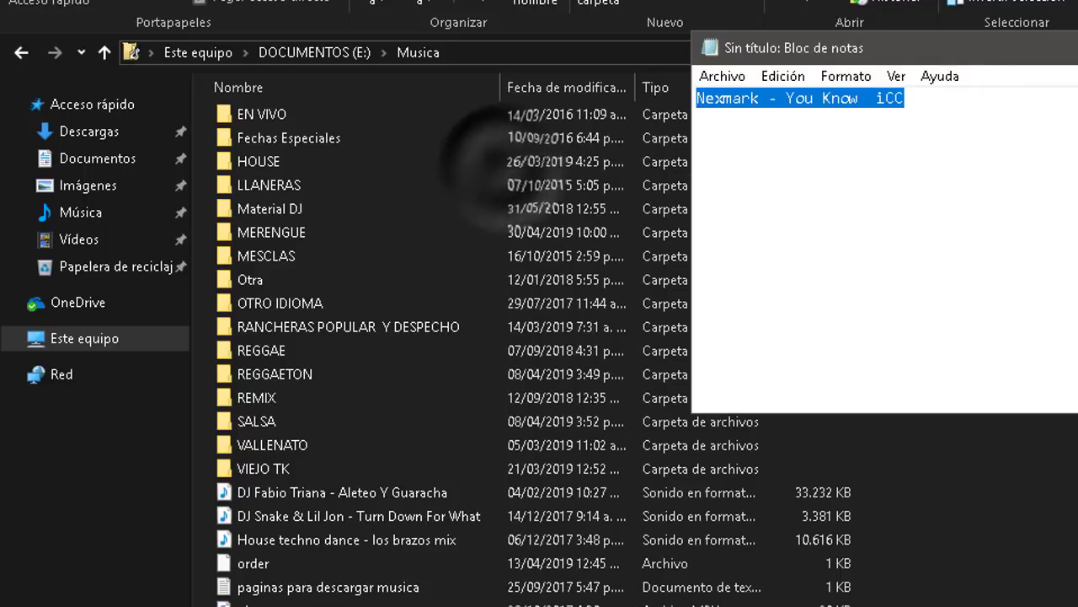
Rename the Track 05 file in the Musica folder as "Nexmark - You Know iCC"
right_click(438, 599)
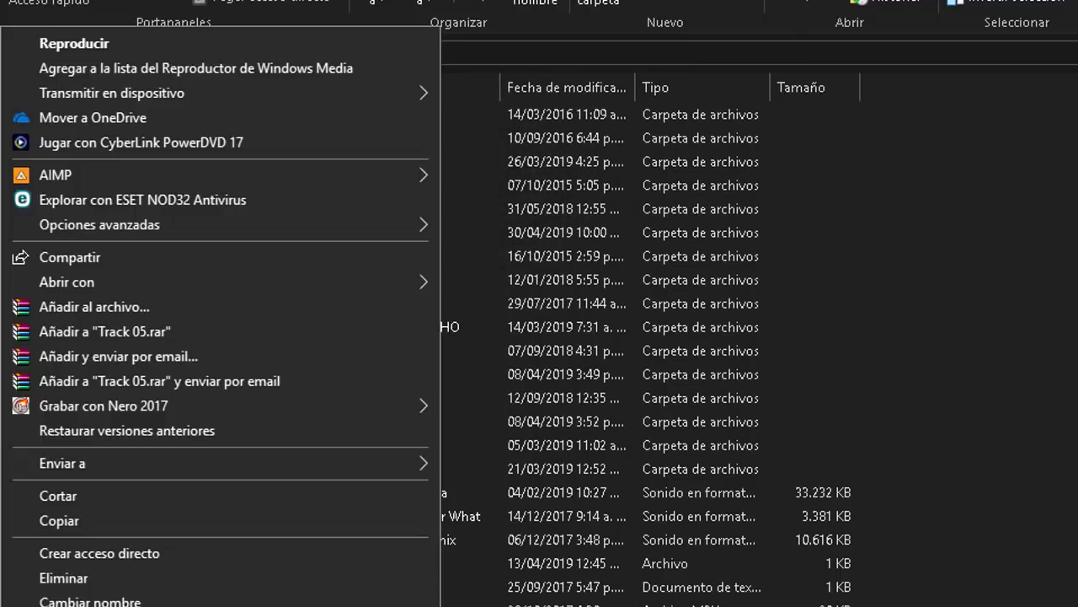
click(258, 600)
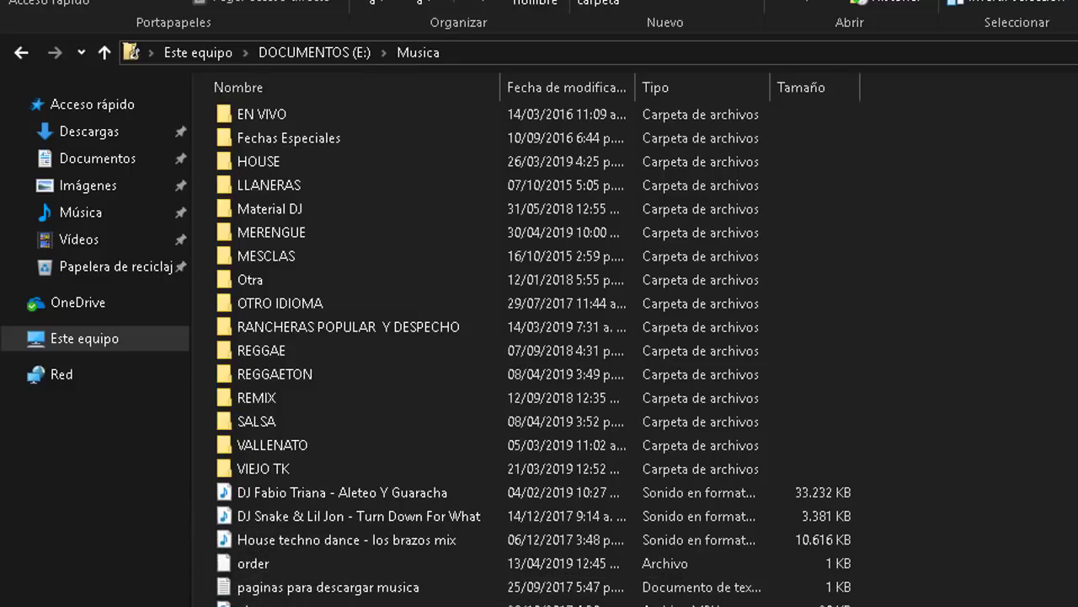
key(Return)
Compare the renamed file's entry in the VirtualDJ Musica list with its file name in File Explorer
key(alt+Tab)
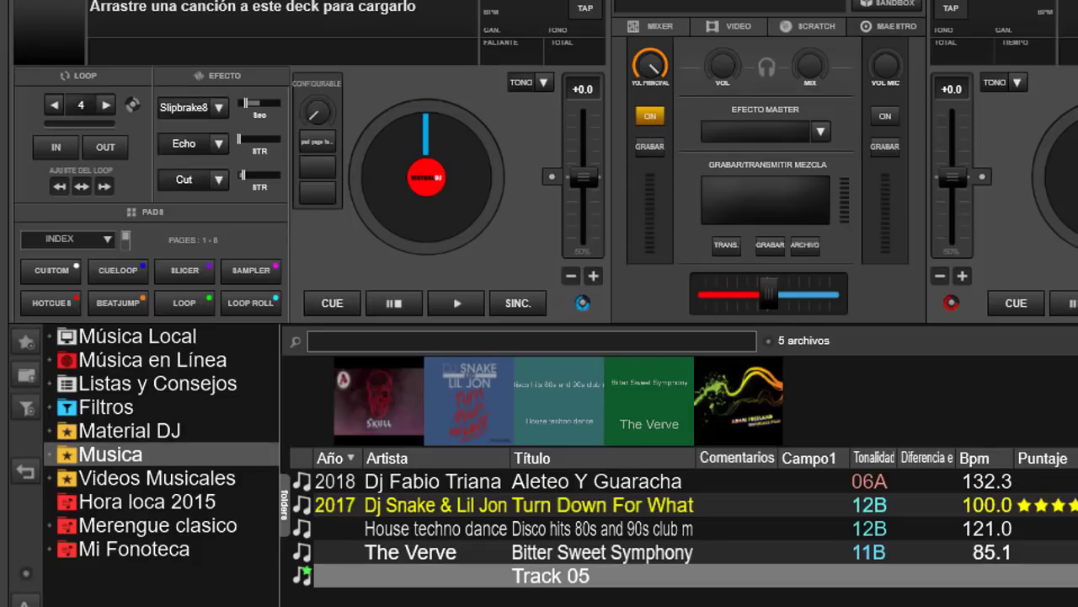
key(alt+Tab)
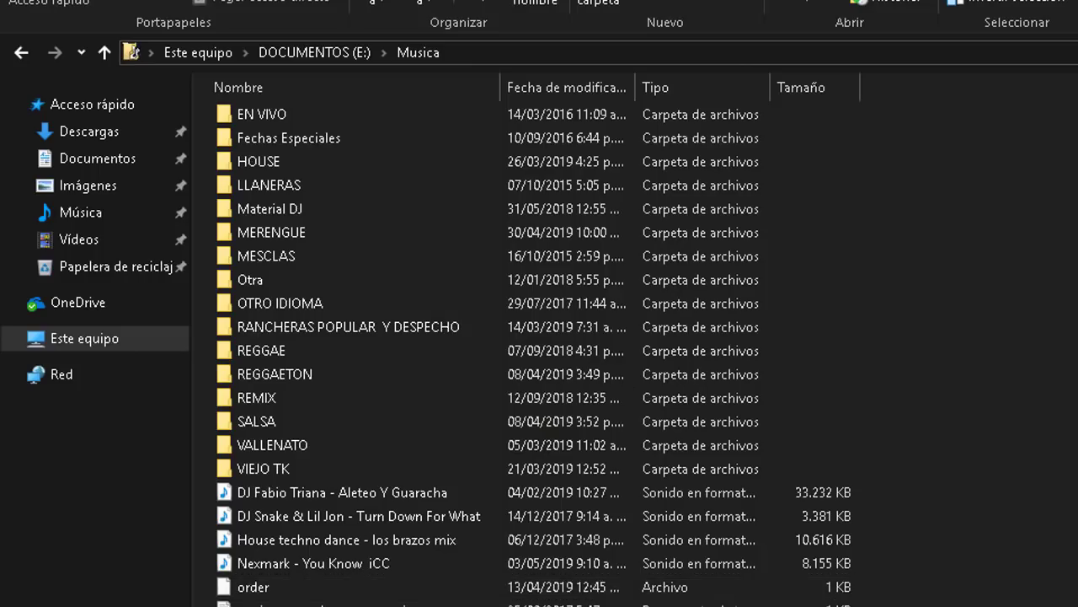
key(alt+Tab)
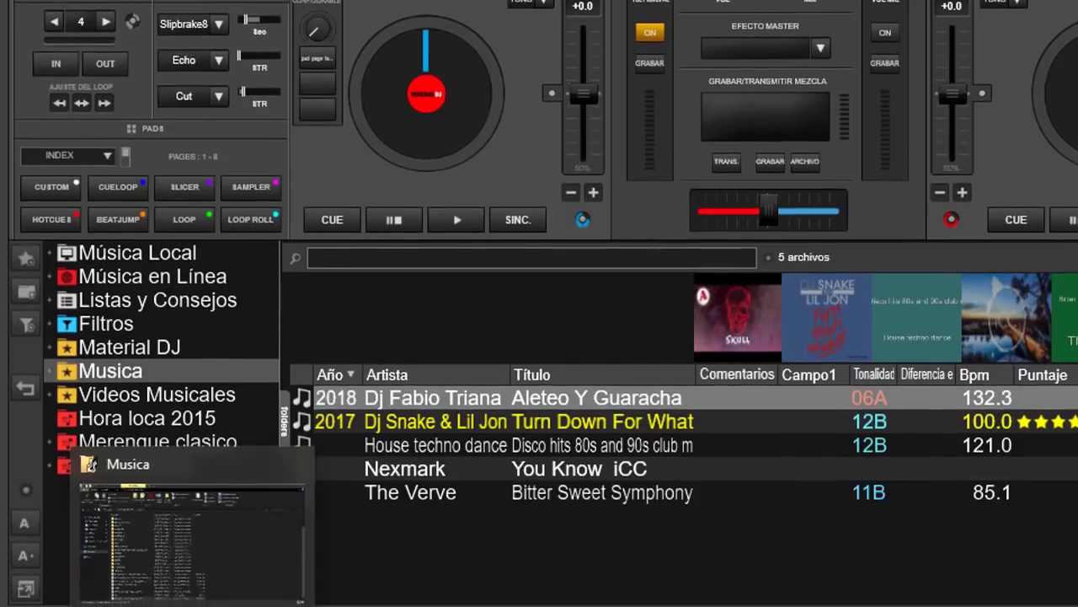
click(404, 590)
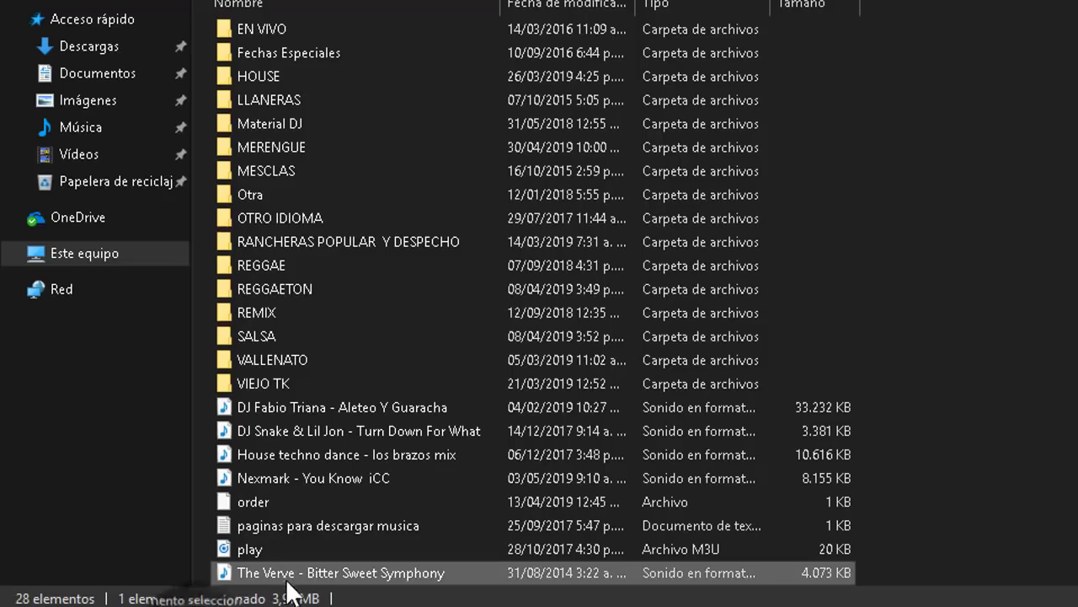
In VirtualDJ, analyze the BPM, gain and related data of the Nexmark track "You Know iCC"
mouse_move(259, 570)
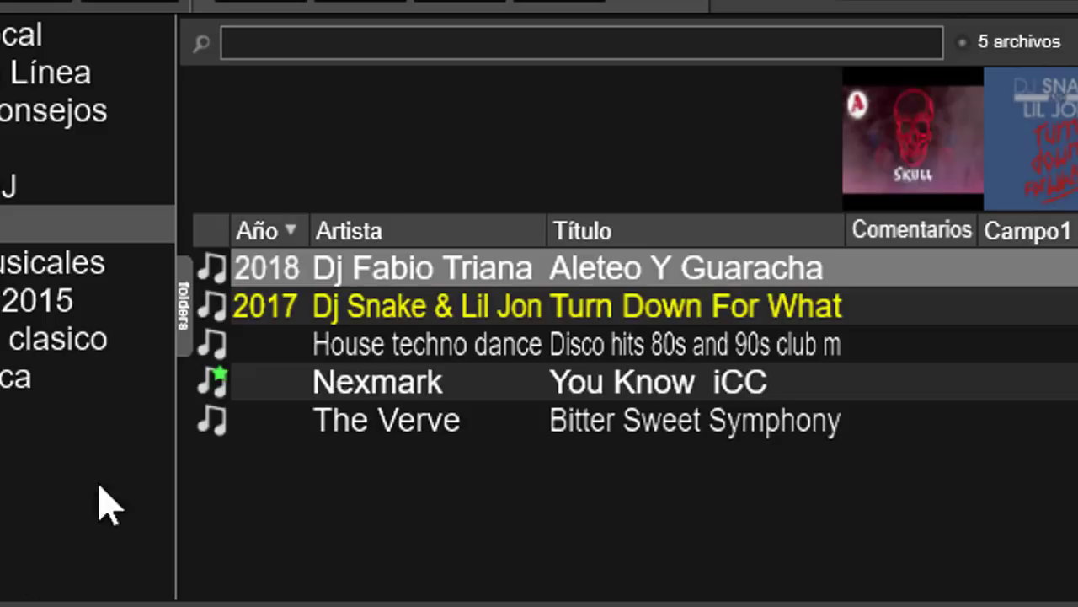
right_click(413, 396)
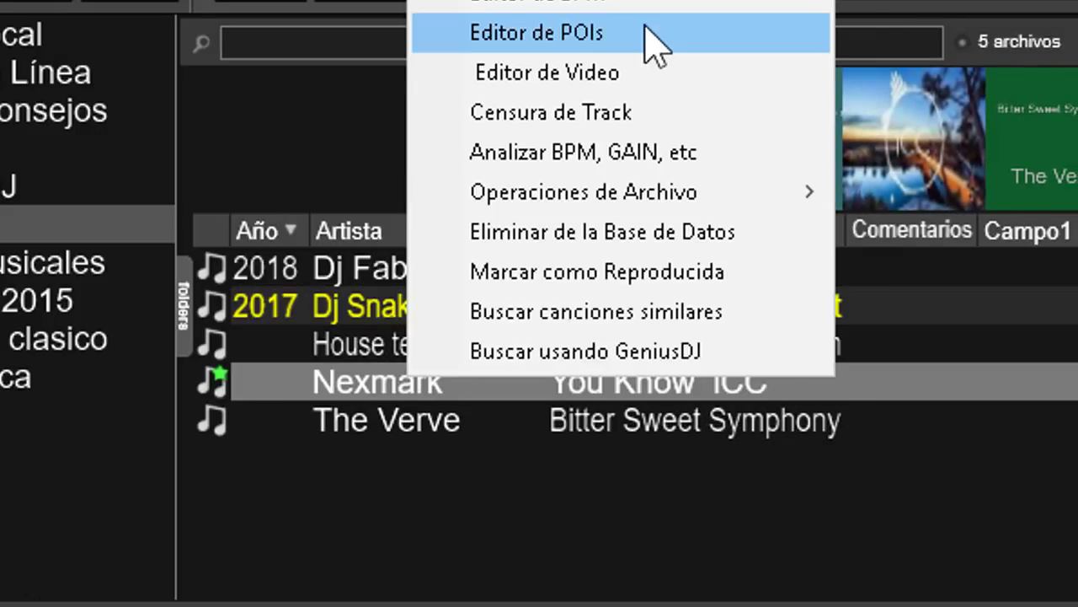
click(678, 153)
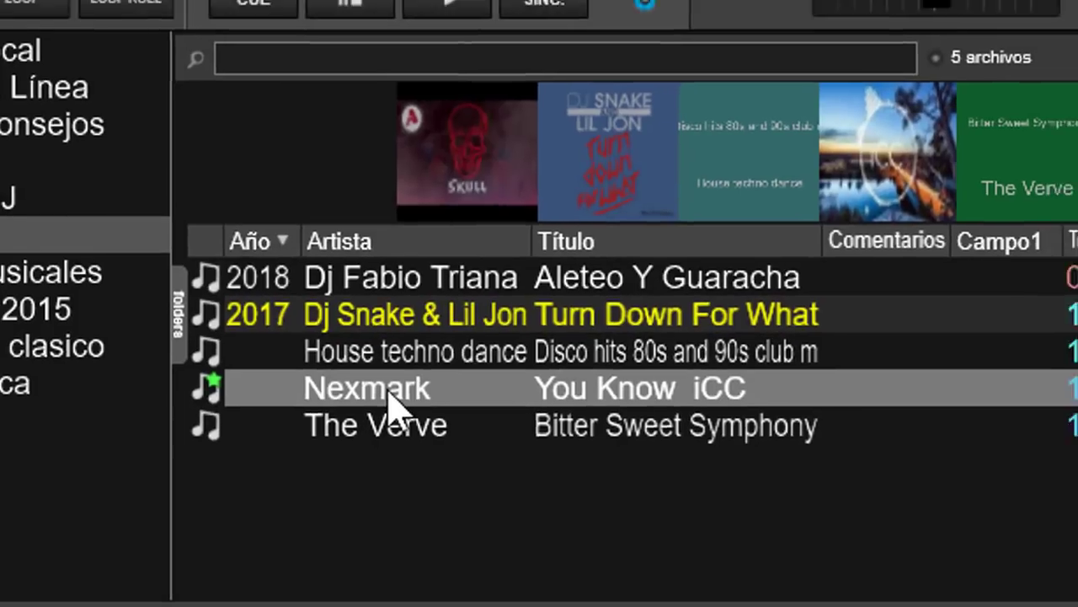
In the tag editor of the Nexmark track, set the year to 2018 and the genre to "elecro"
right_click(399, 381)
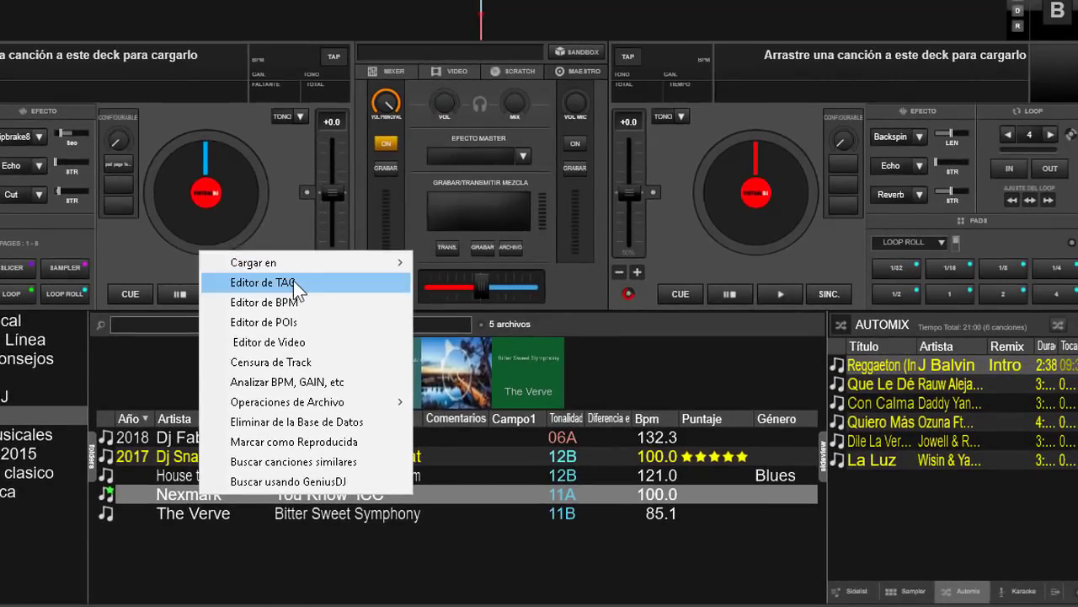
click(293, 282)
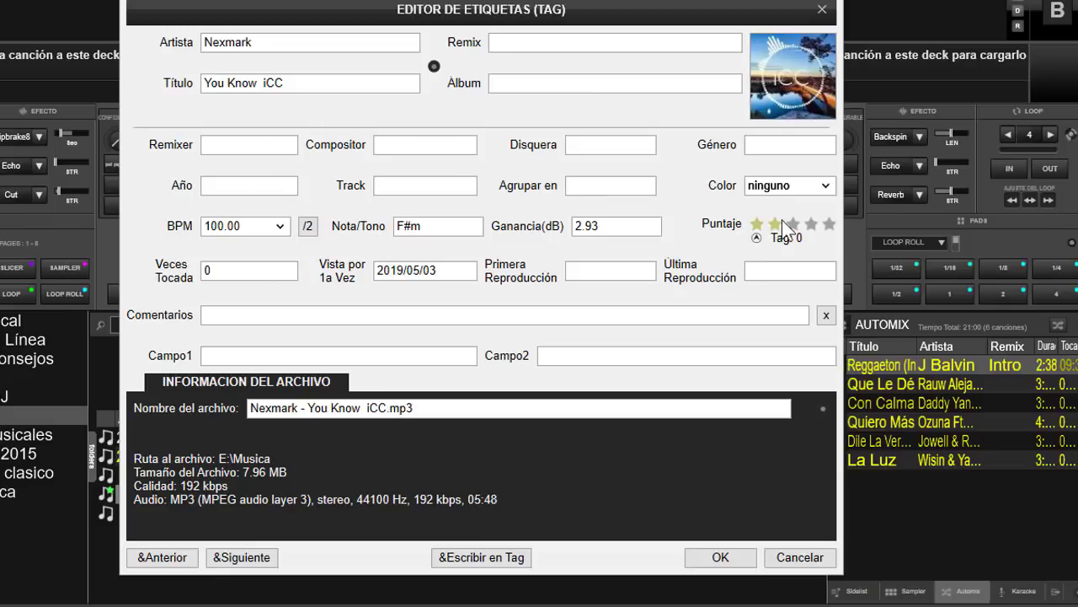
click(242, 185)
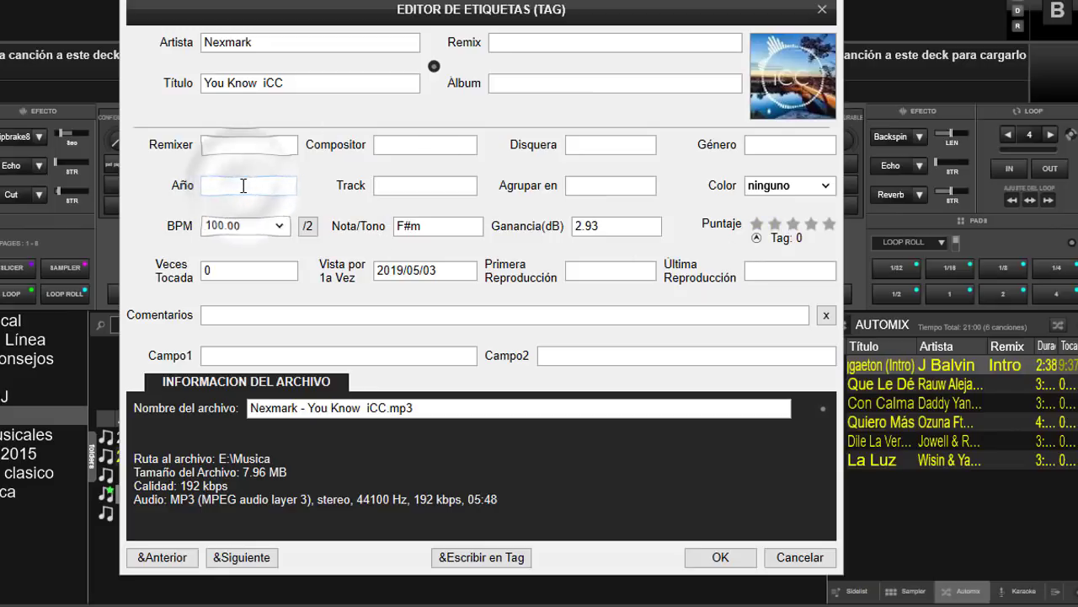
text(201)
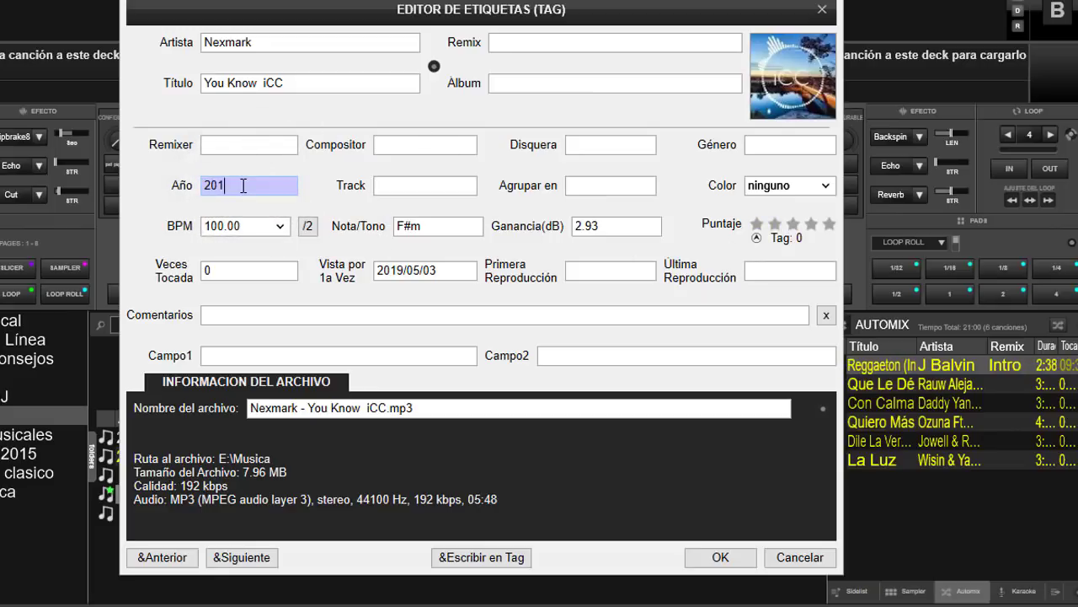
text(8)
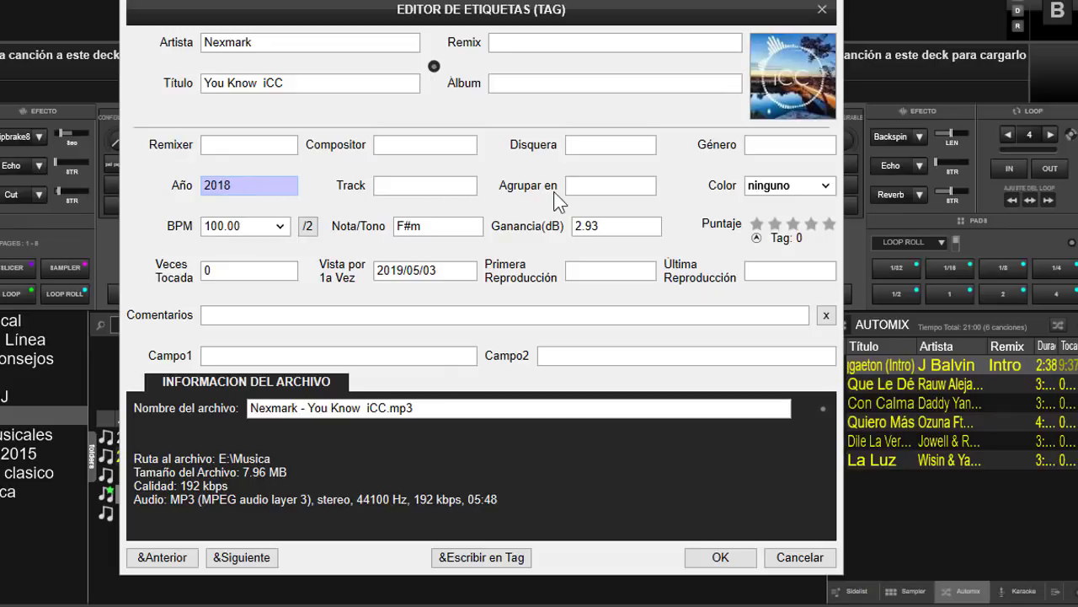
click(793, 144)
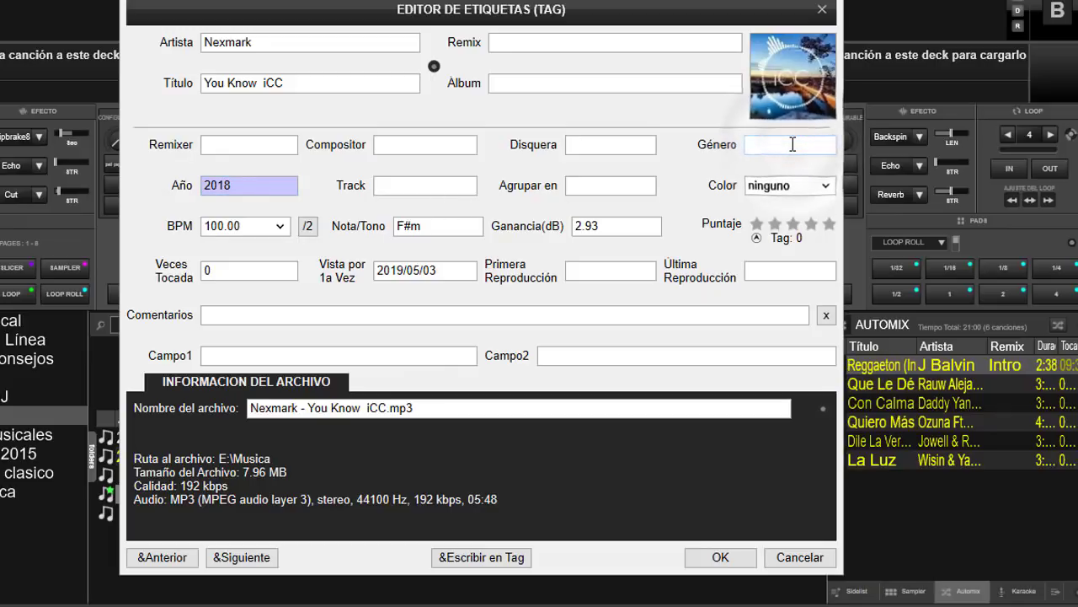
text(el)
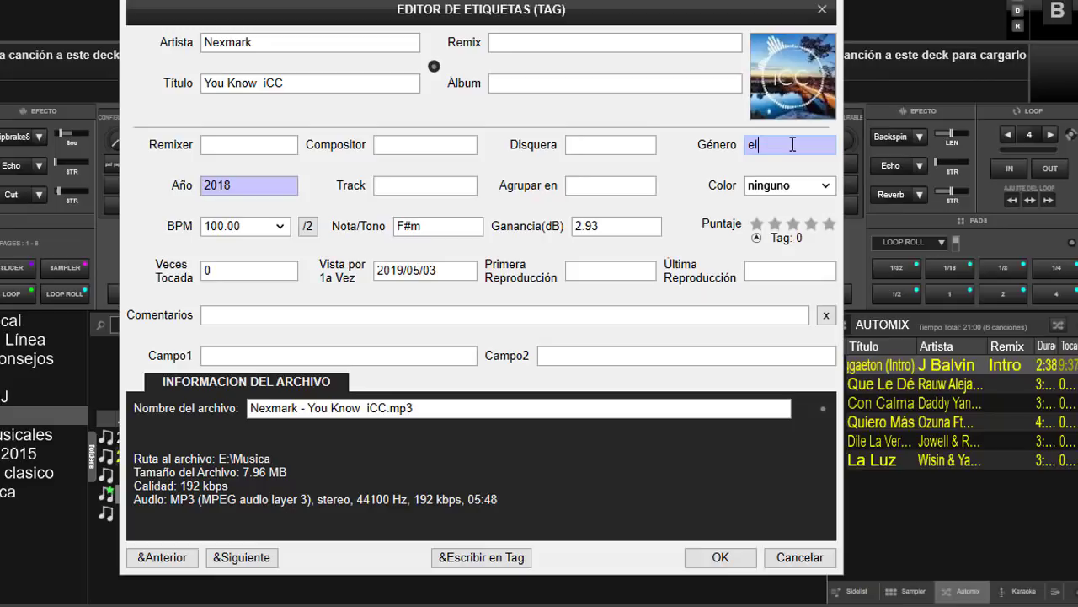
text(ecro)
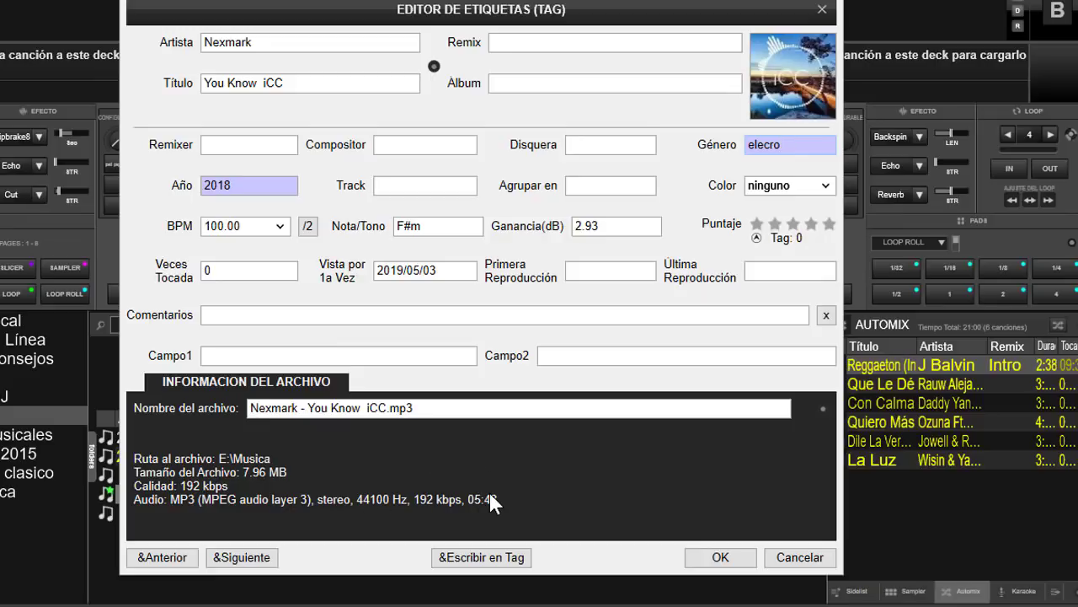
Write the edited information into the file's tag and accept the changes in the tag editor
click(486, 560)
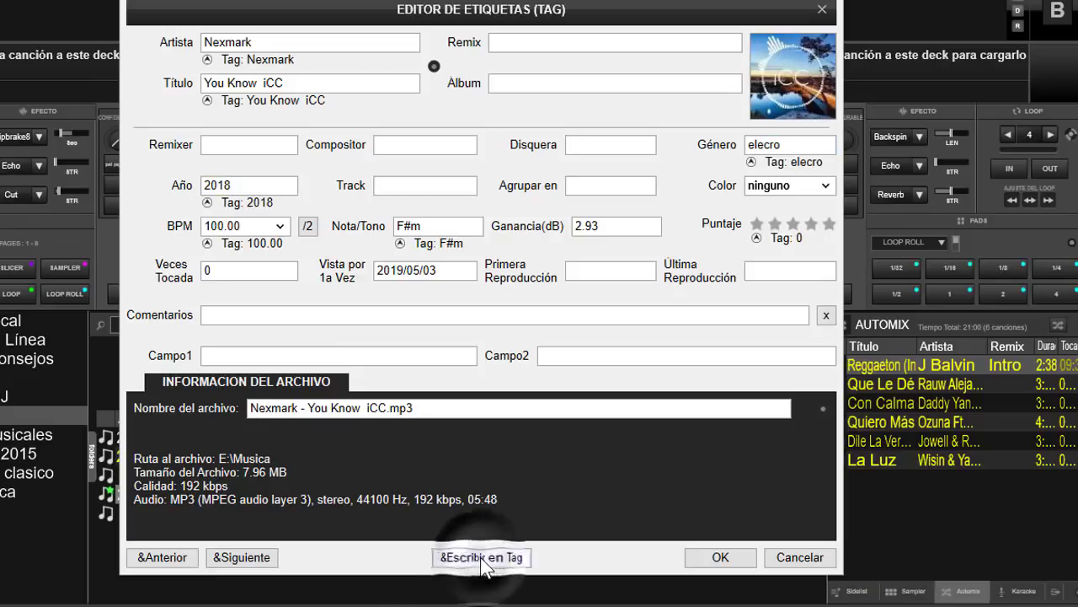
click(524, 84)
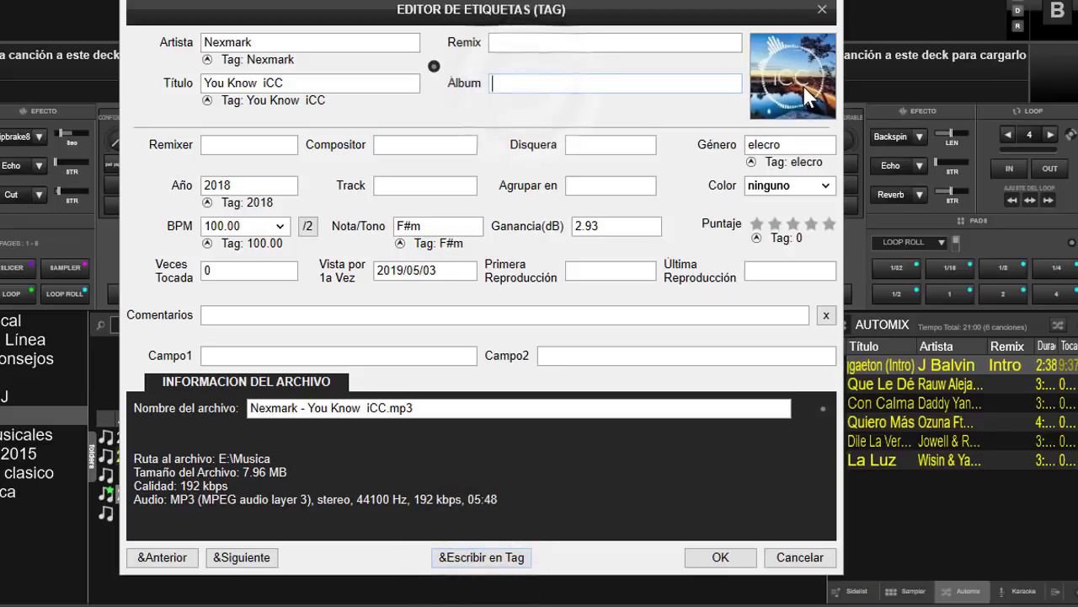
click(733, 557)
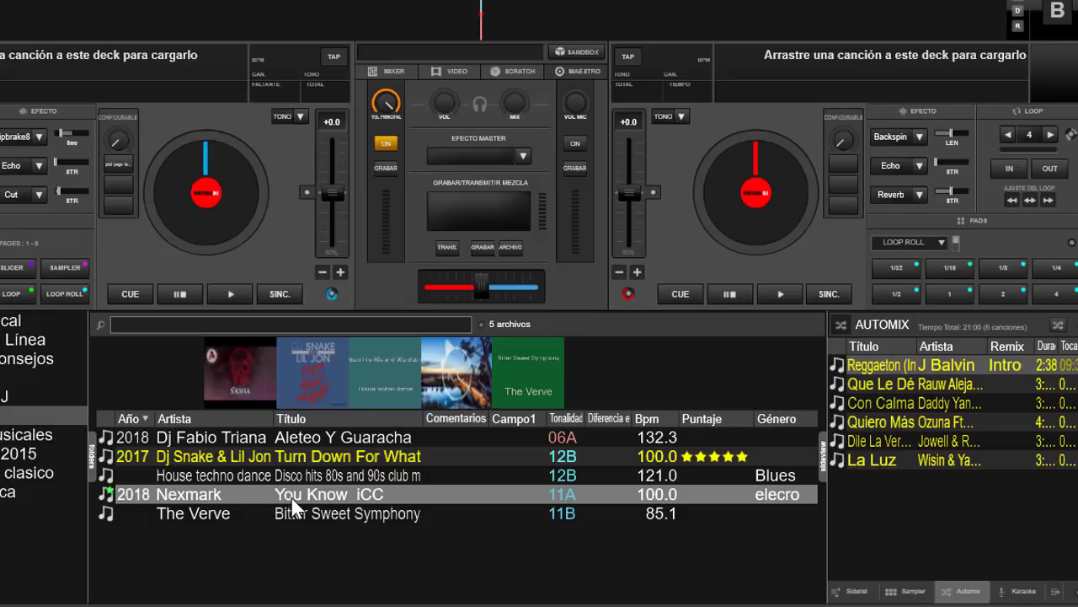
Search the music database for "you" and clear the search to return to the Musica list
click(259, 322)
text(you)
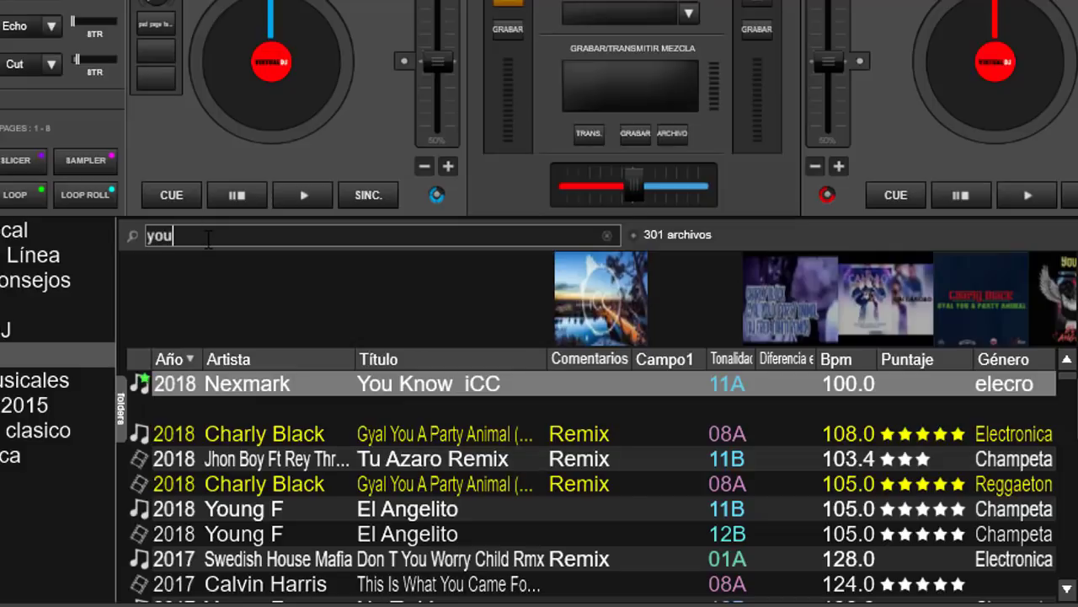
key(BackSpace)
key(BackSpace)
key(BackSpace)
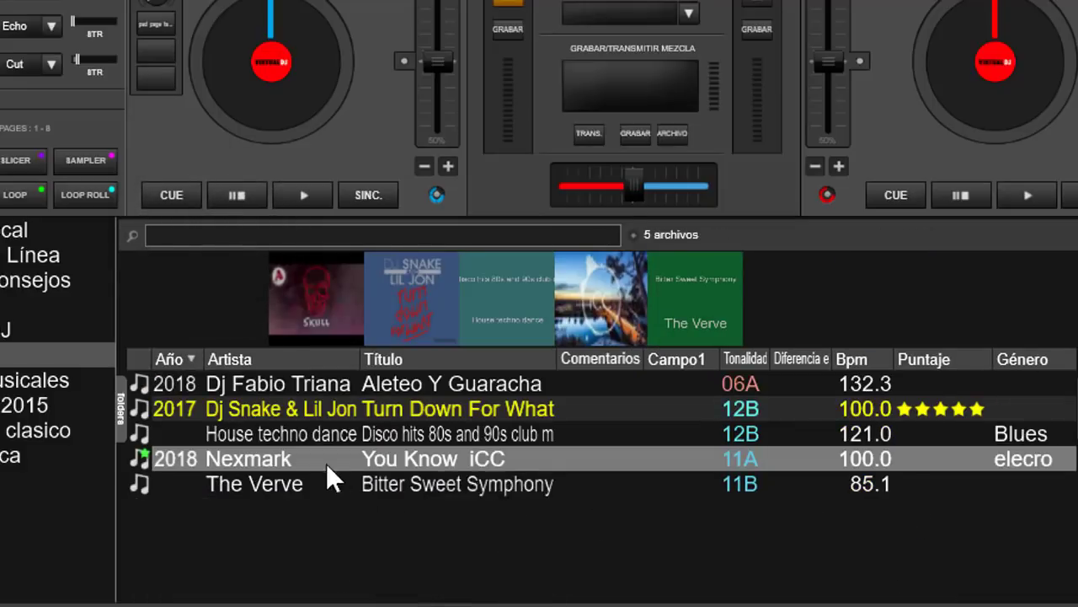
Load the Nexmark track onto deck A, play part of it and pause playback
drag(288, 461, 300, 67)
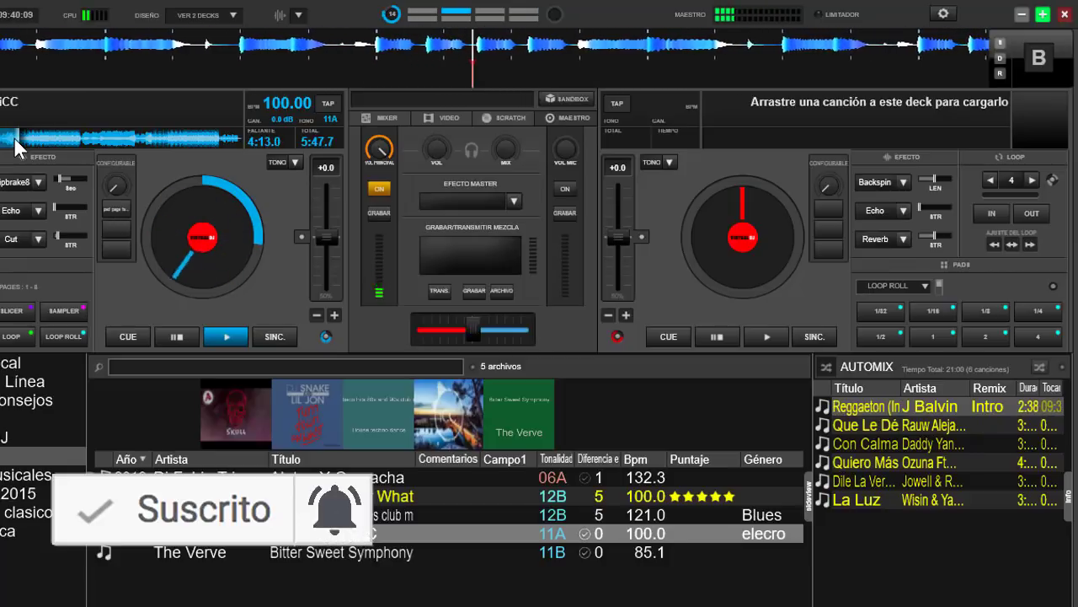
click(180, 331)
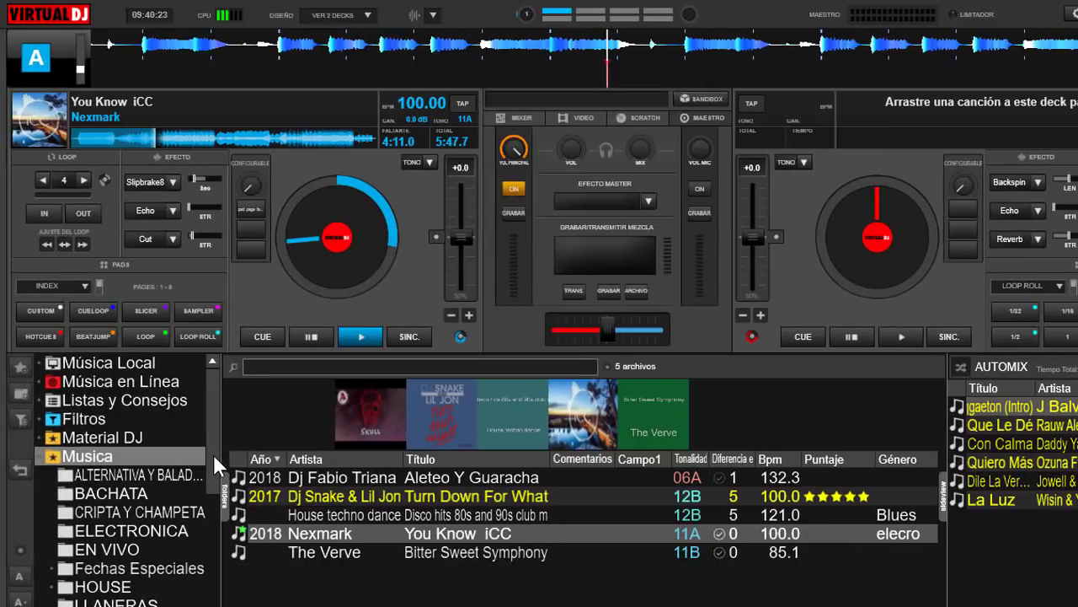
Open the ELECTRONICA subfolder of Musica and browse the information columns of its track list
scroll(214, 463, down, 2)
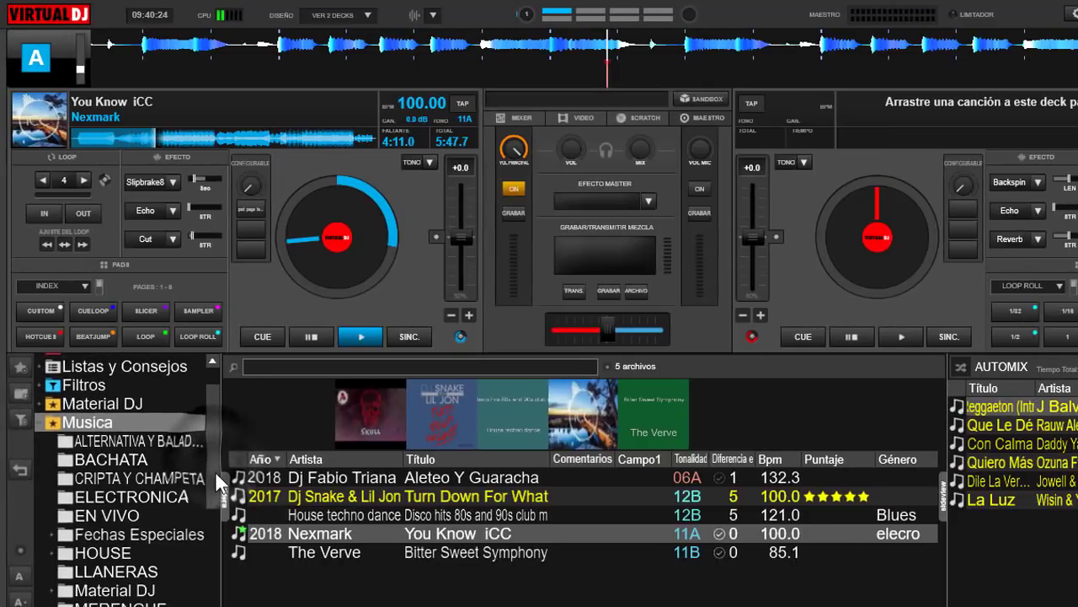
click(165, 497)
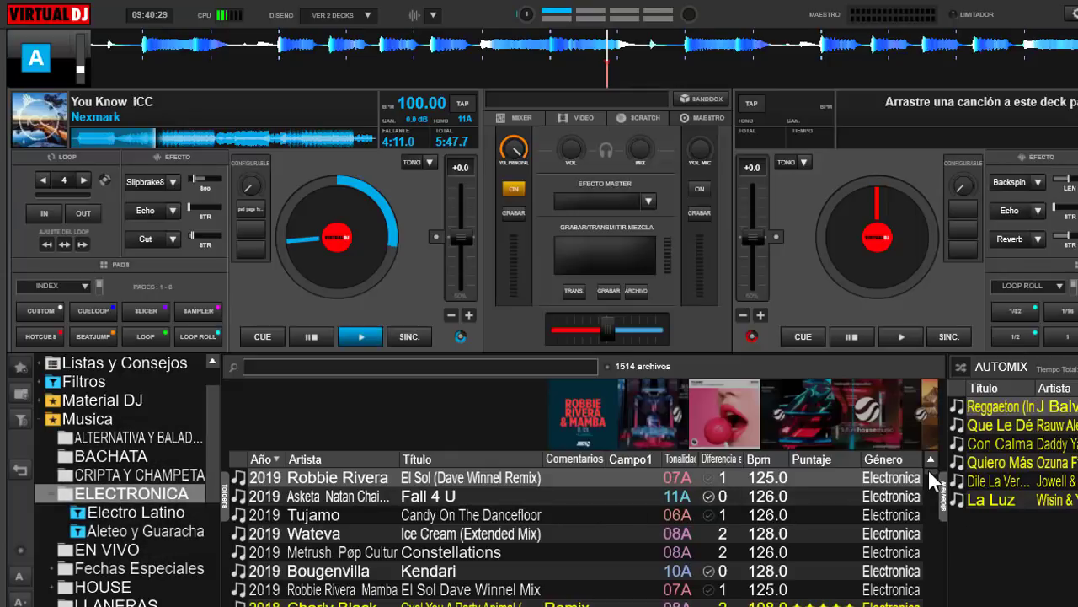
mouse_move(929, 470)
mouse_down()
mouse_move(936, 606)
mouse_move(934, 455)
mouse_up()
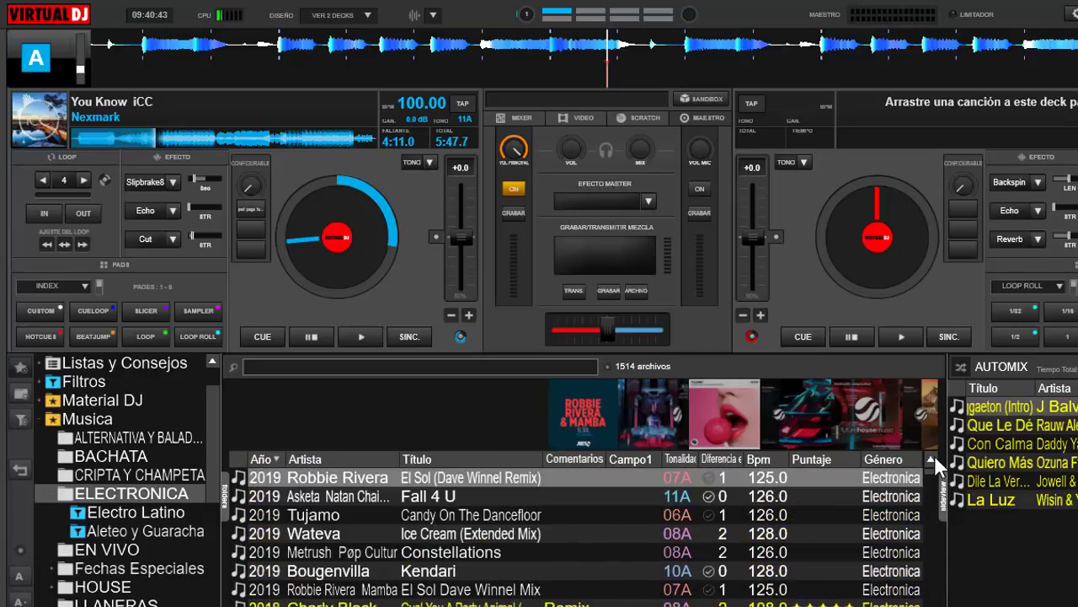